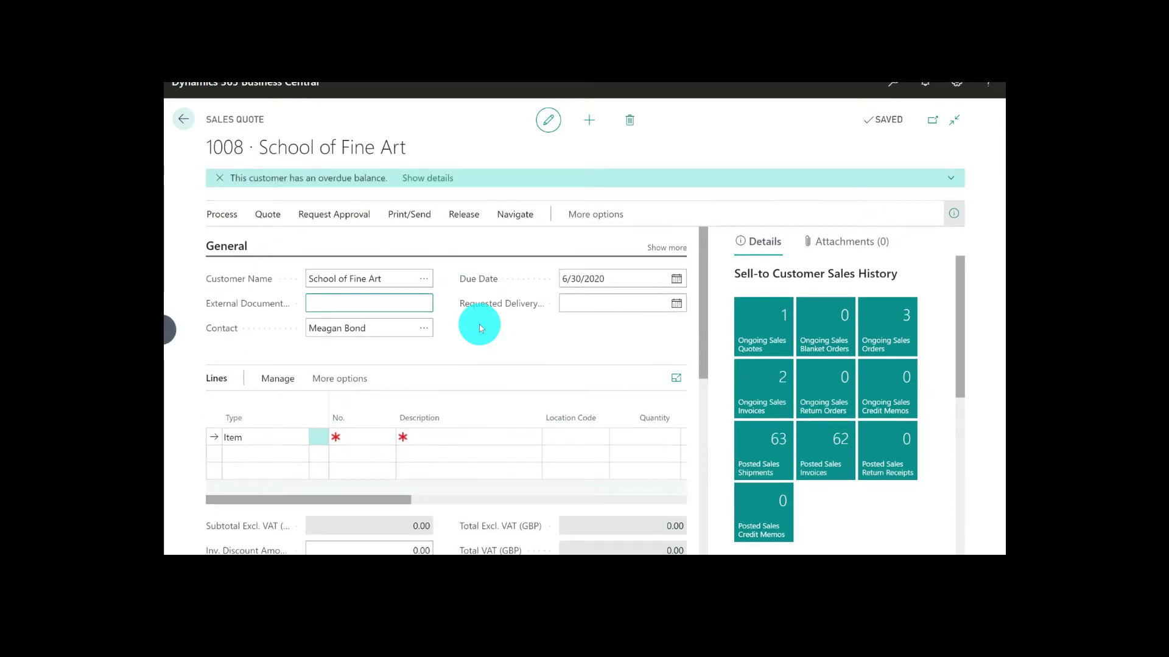
Add item 1908-S, LONDON Swivel Chair, blue, to the School of Fine Art sales quote with a quantity of 5
click(376, 437)
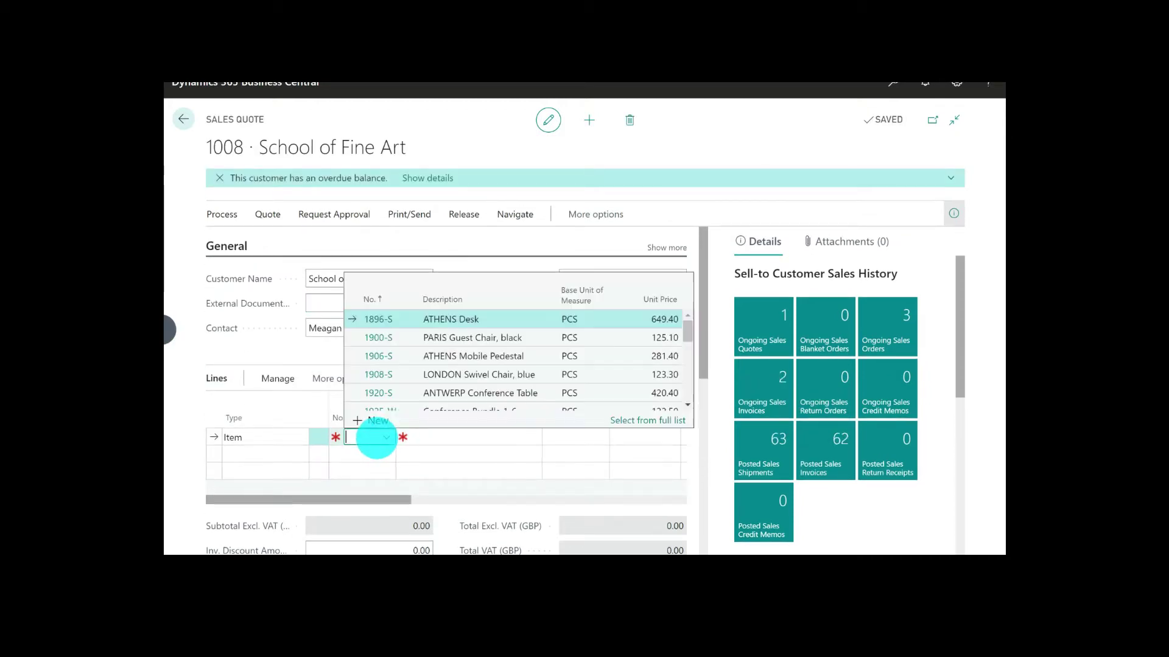
click(377, 375)
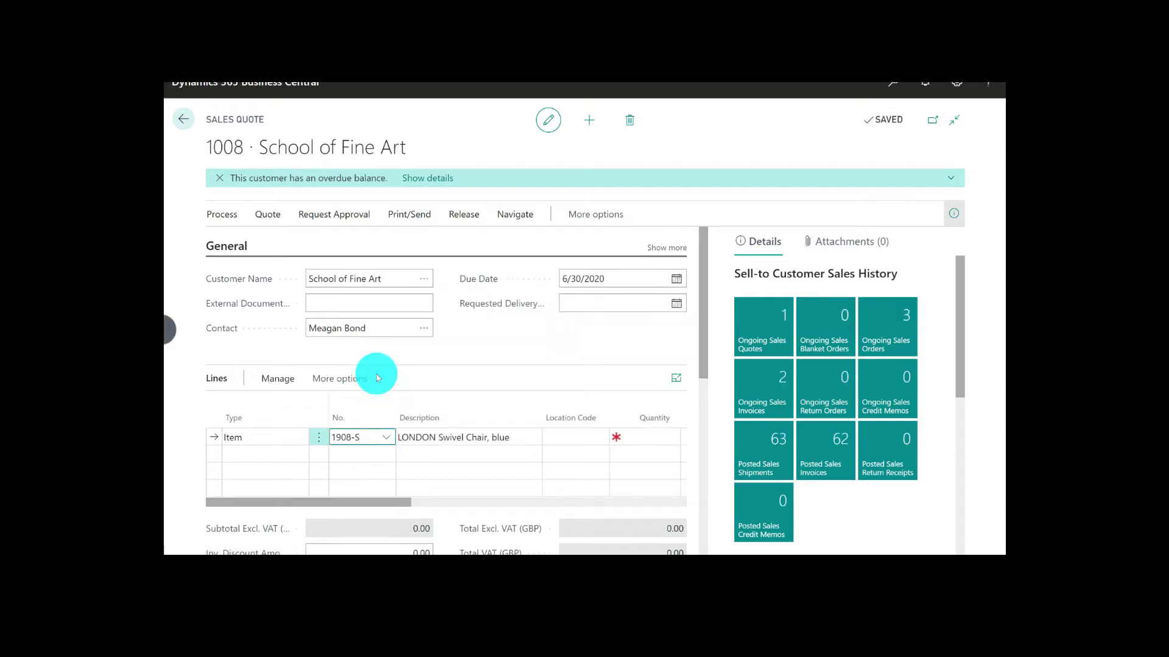
click(646, 436)
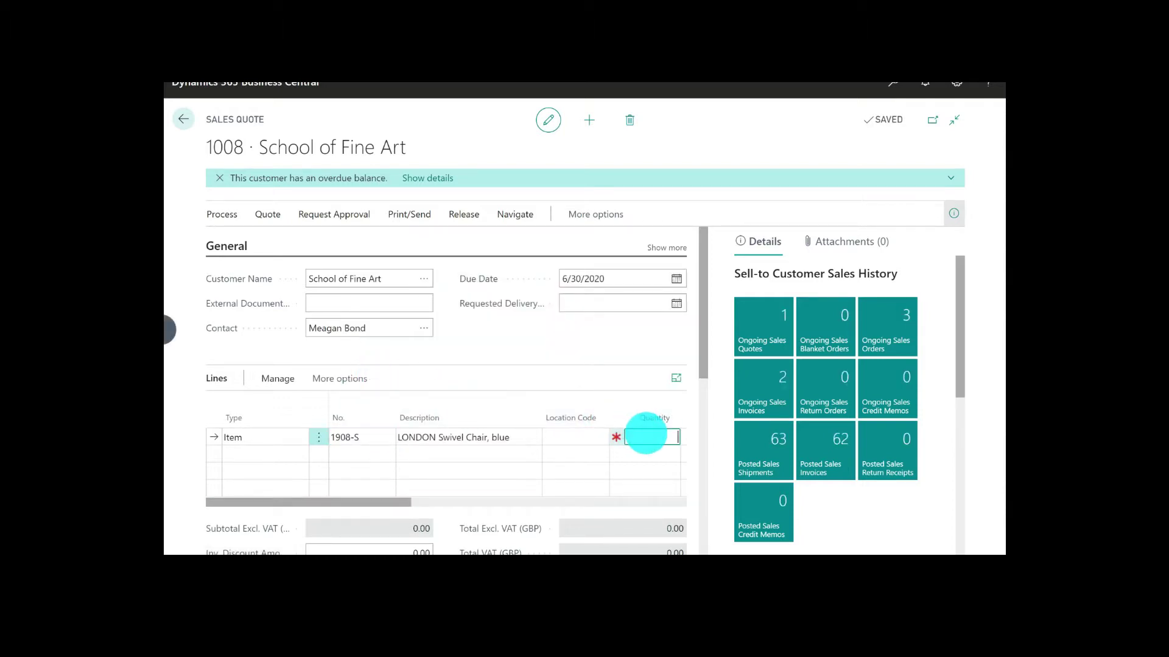
text(5)
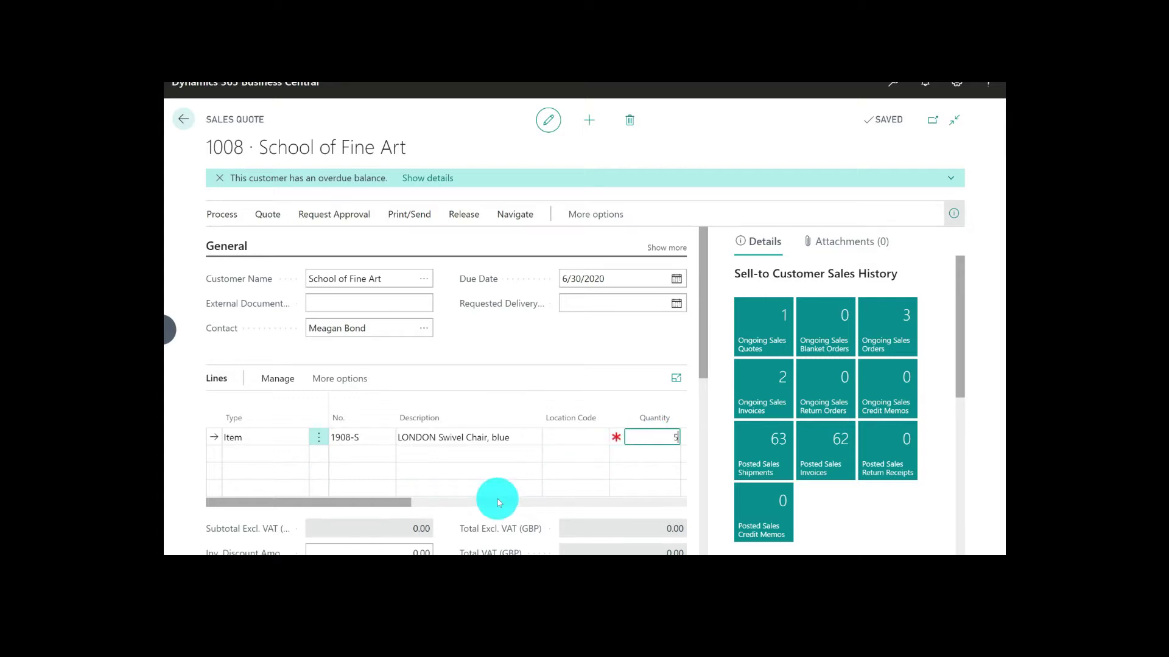
key(Tab)
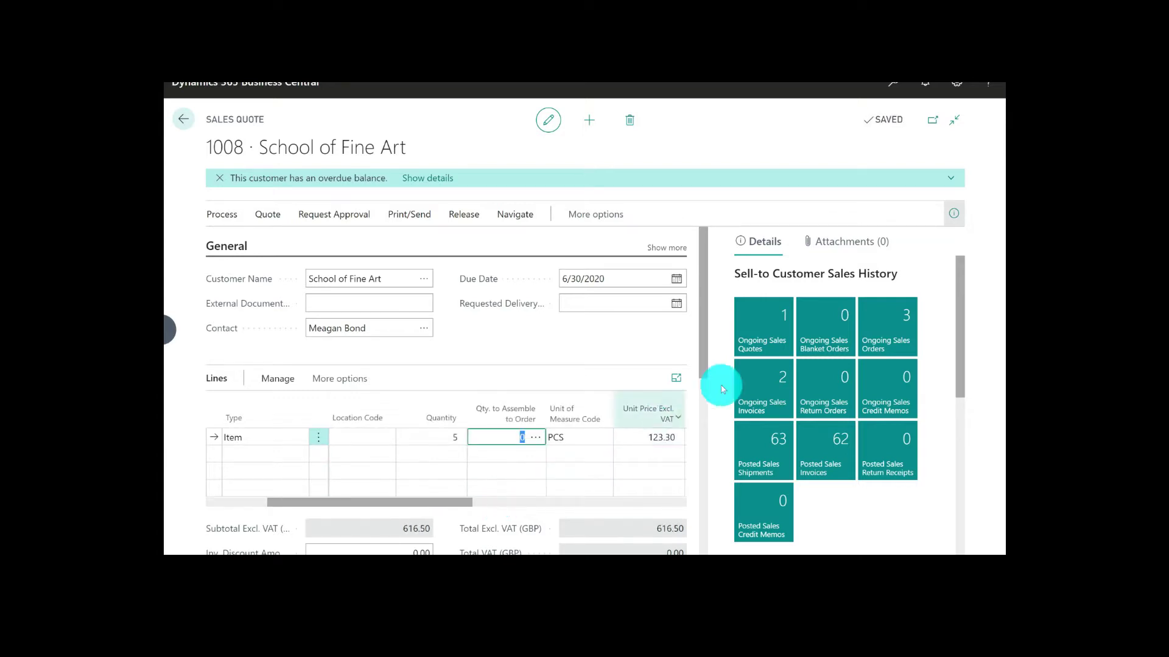
Collapse the details pane and preview the printout of the School of Fine Art sales quote
click(954, 215)
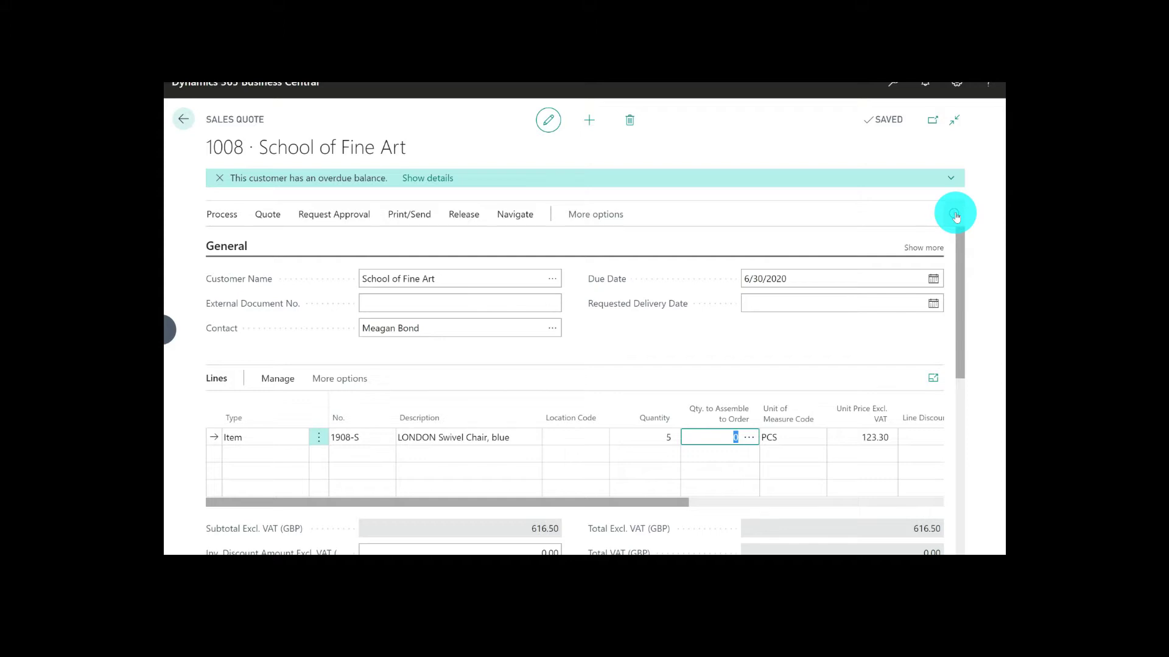
click(426, 217)
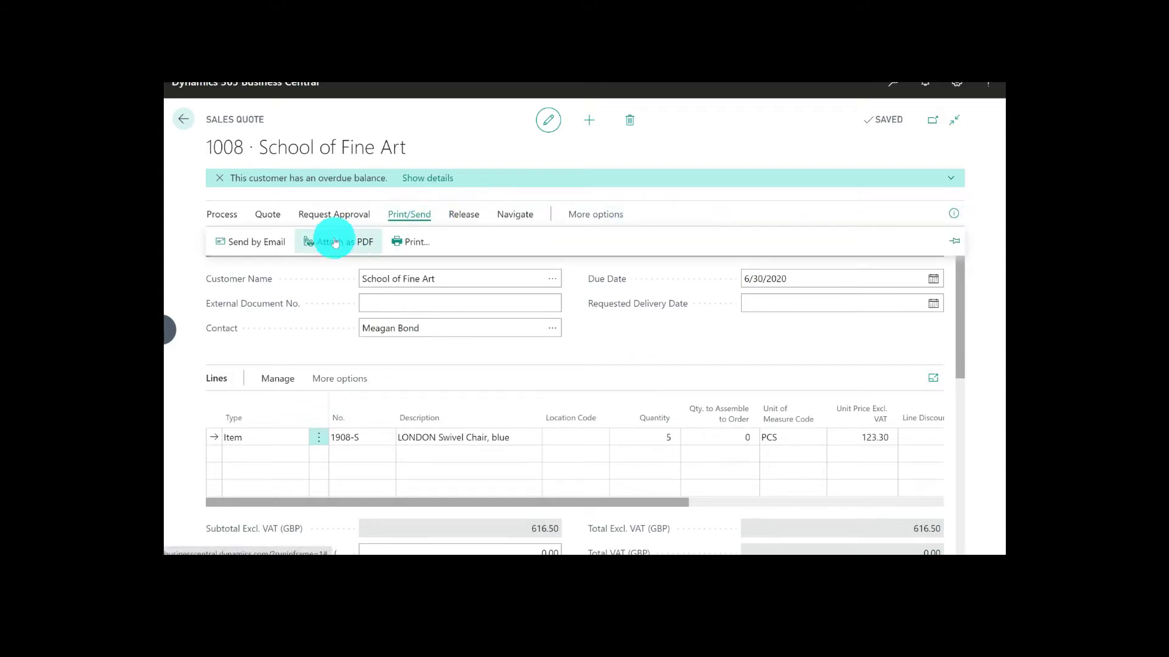
click(408, 242)
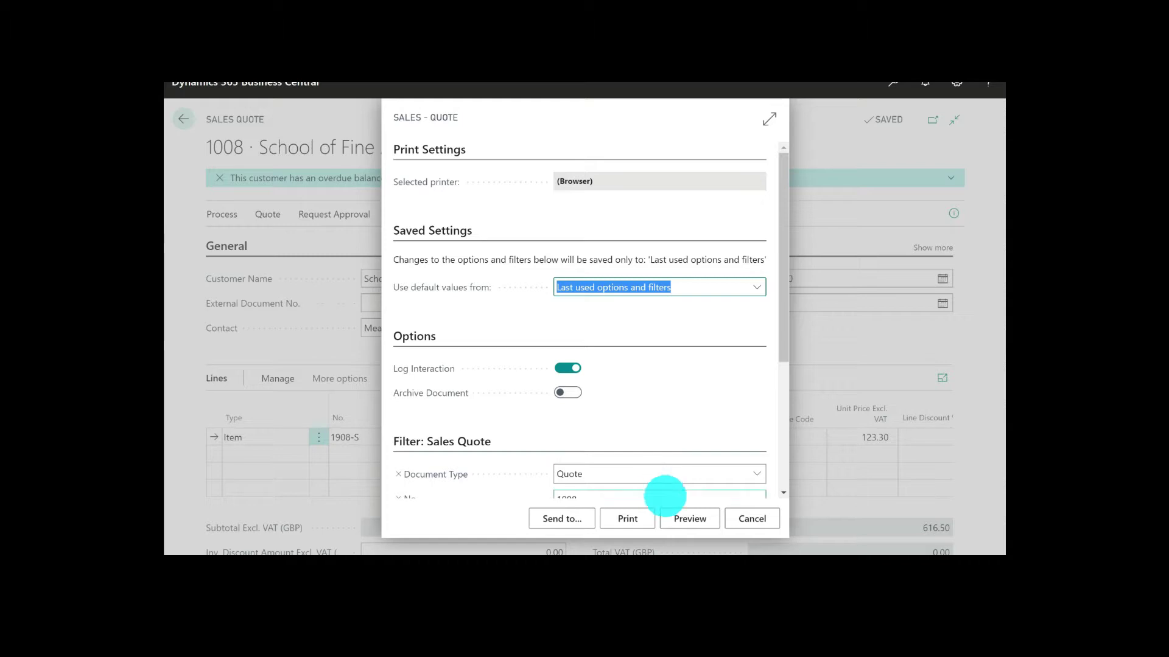
click(688, 520)
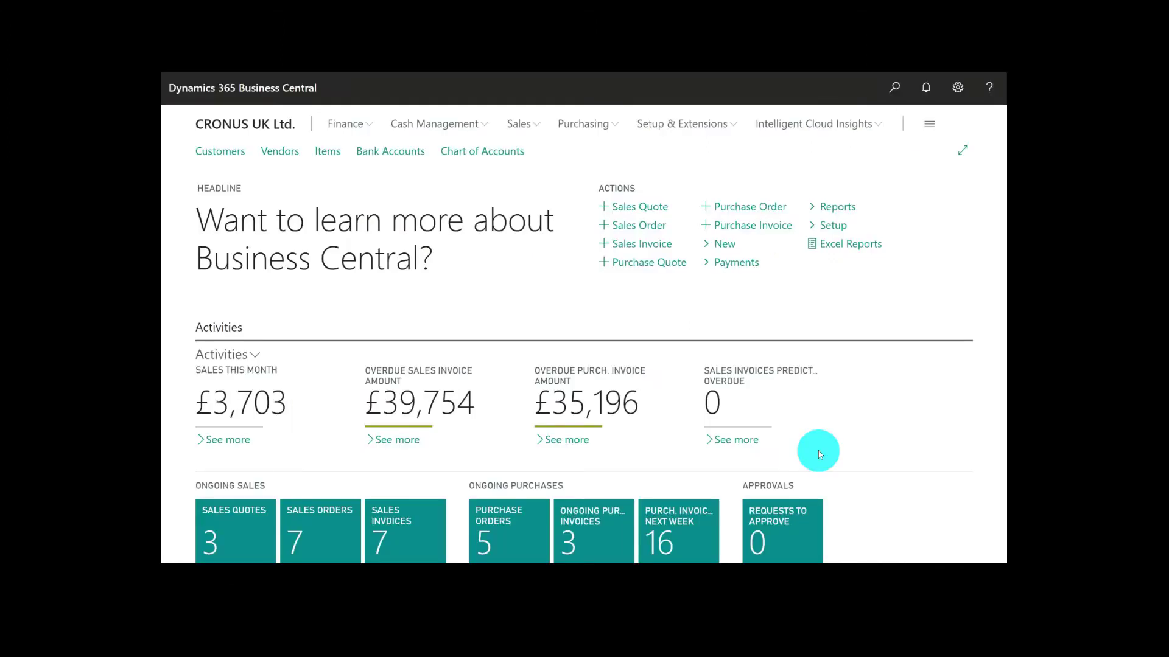
Open the School of Fine Art sales quote from the list of ongoing sales quotes
click(242, 539)
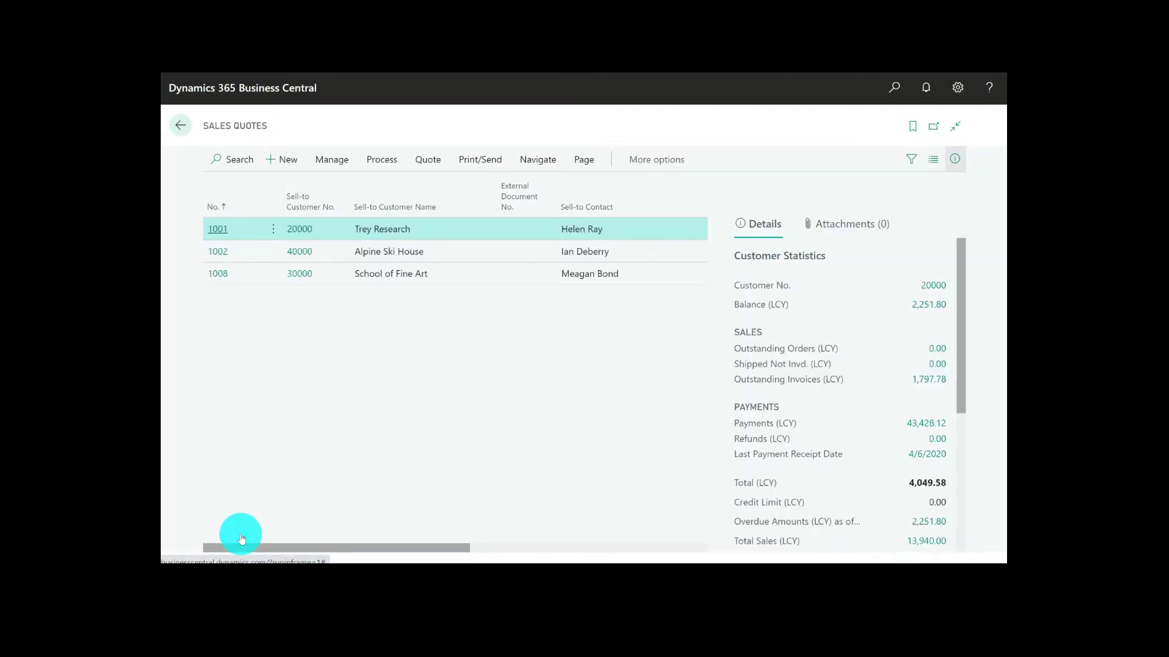
click(222, 279)
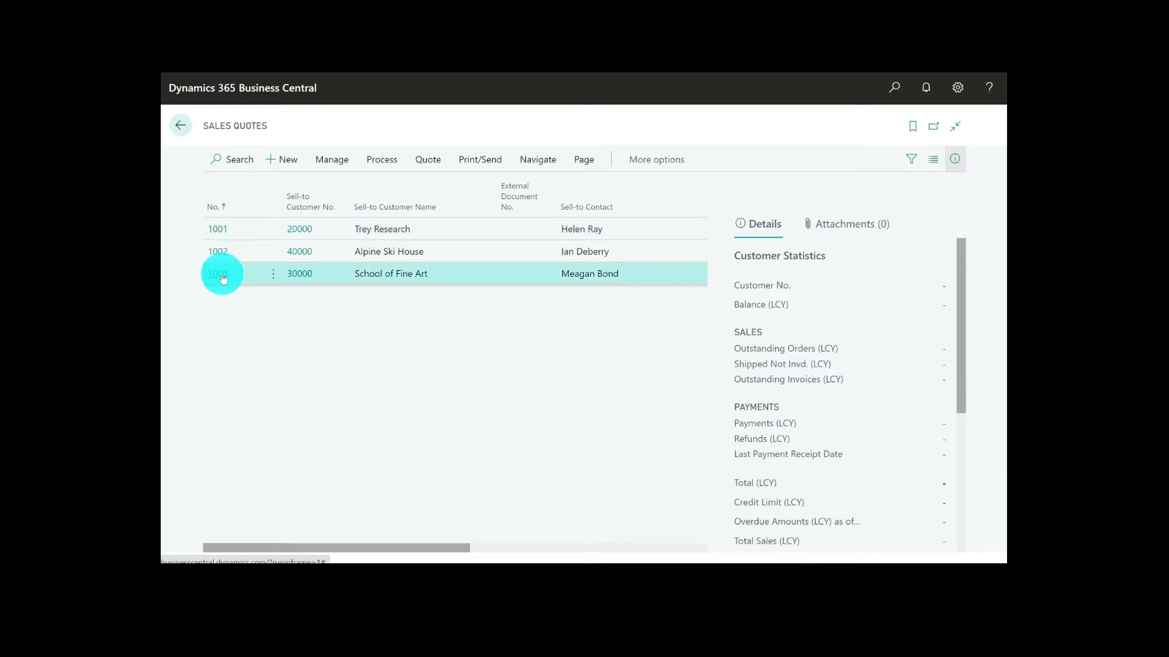
click(223, 278)
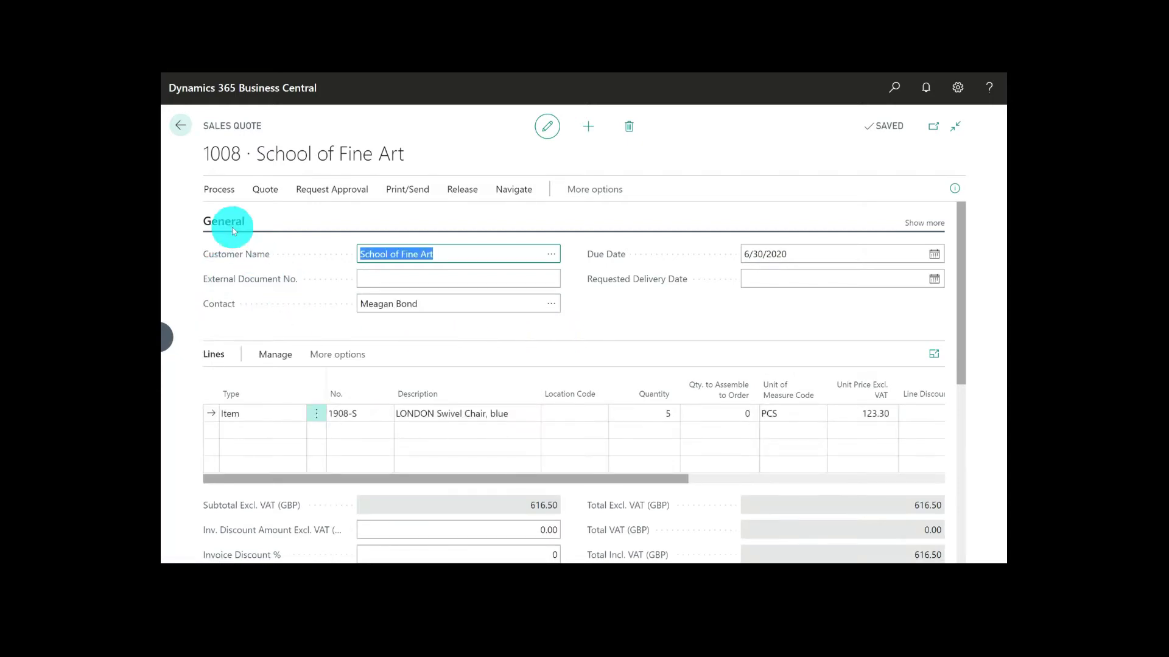
Convert the School of Fine Art sales quote to a sales order and open the new order
click(219, 190)
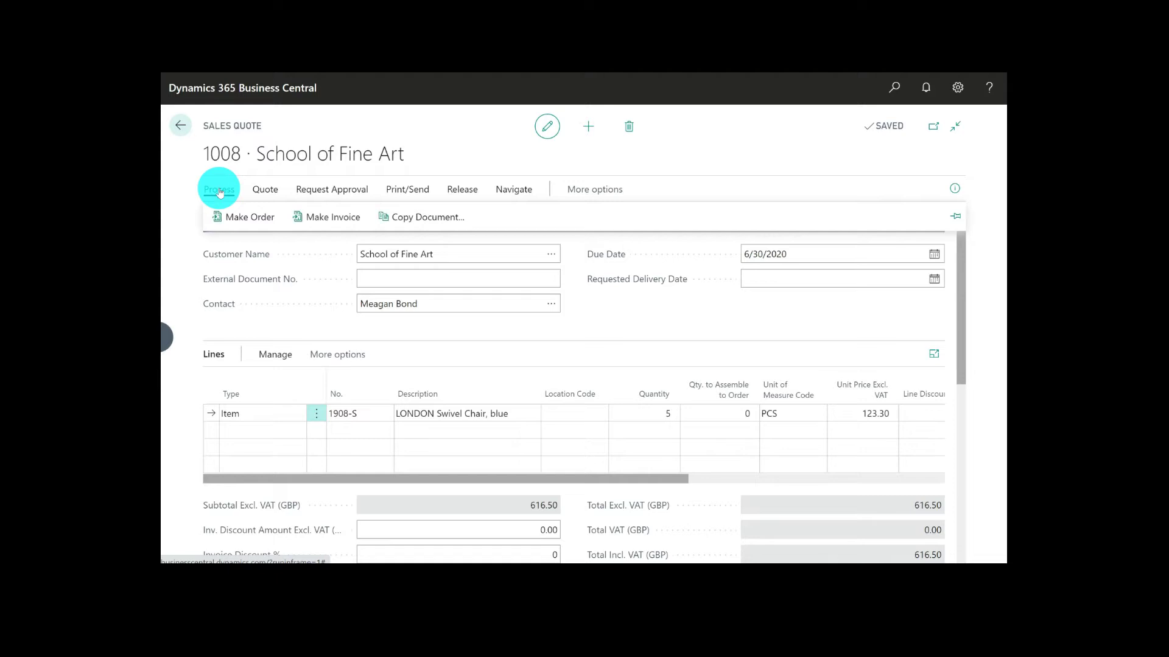
click(242, 219)
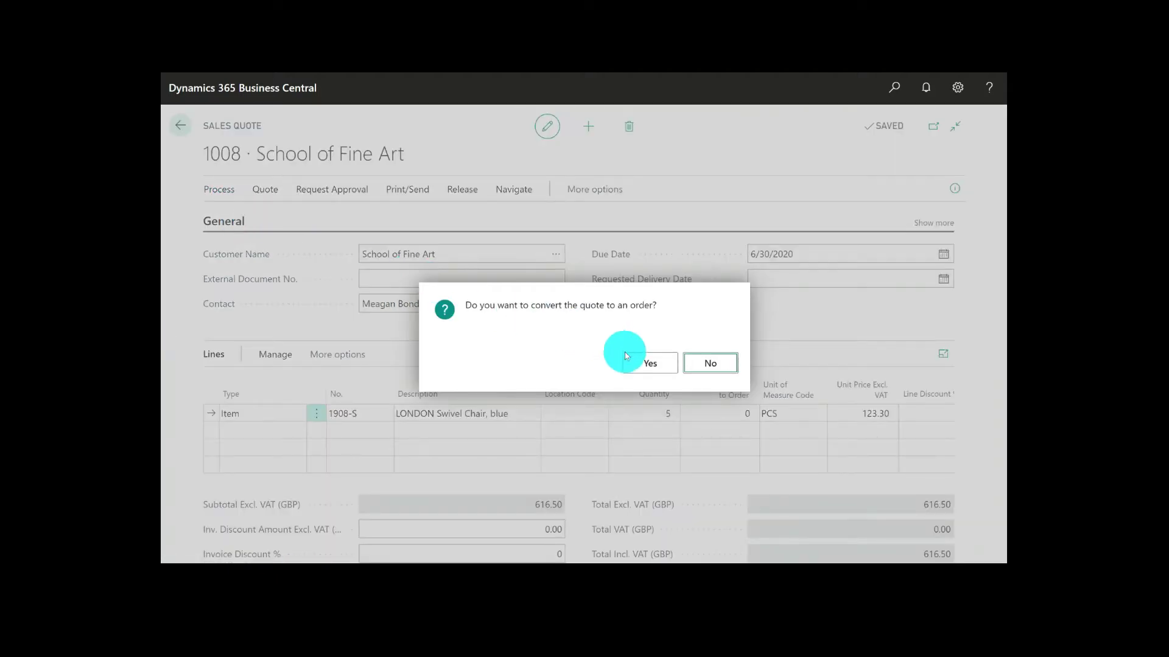
click(643, 369)
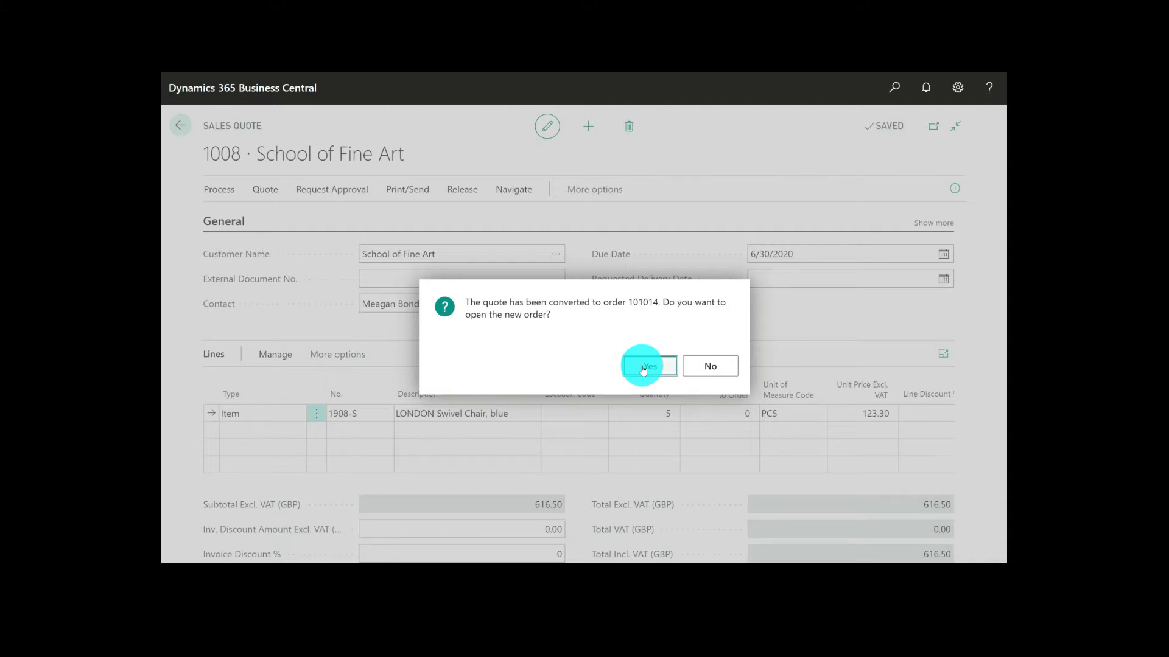
click(648, 366)
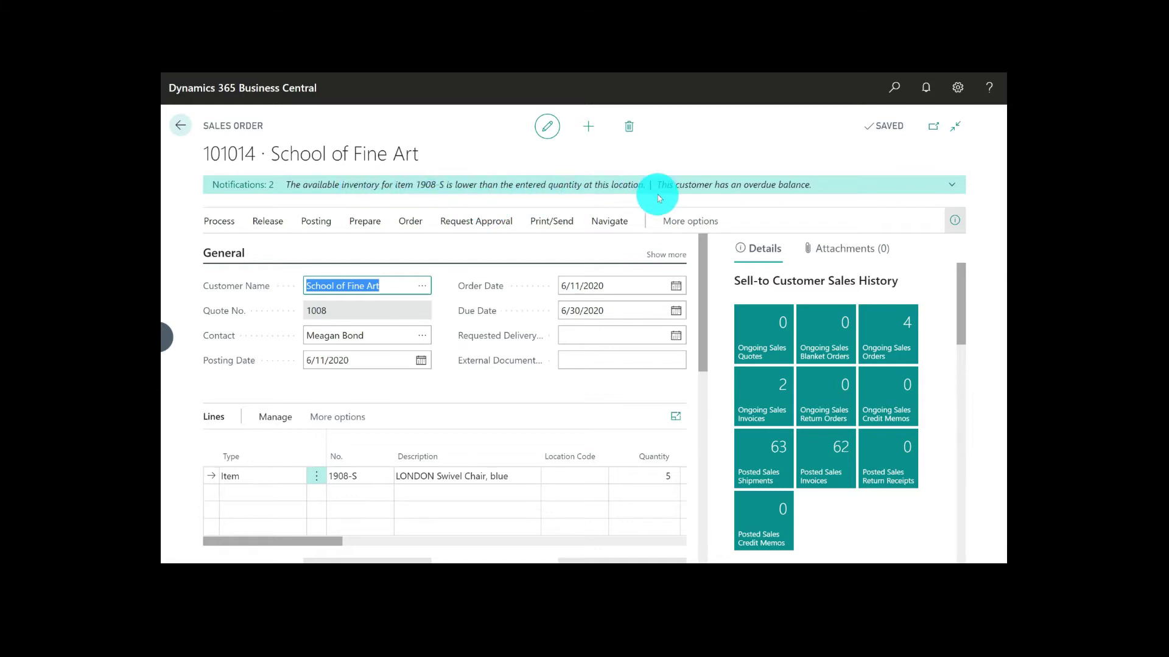
Create a purchase order for item 1908-S from the sales order's inventory shortage notification and set its quantity to 10
click(953, 186)
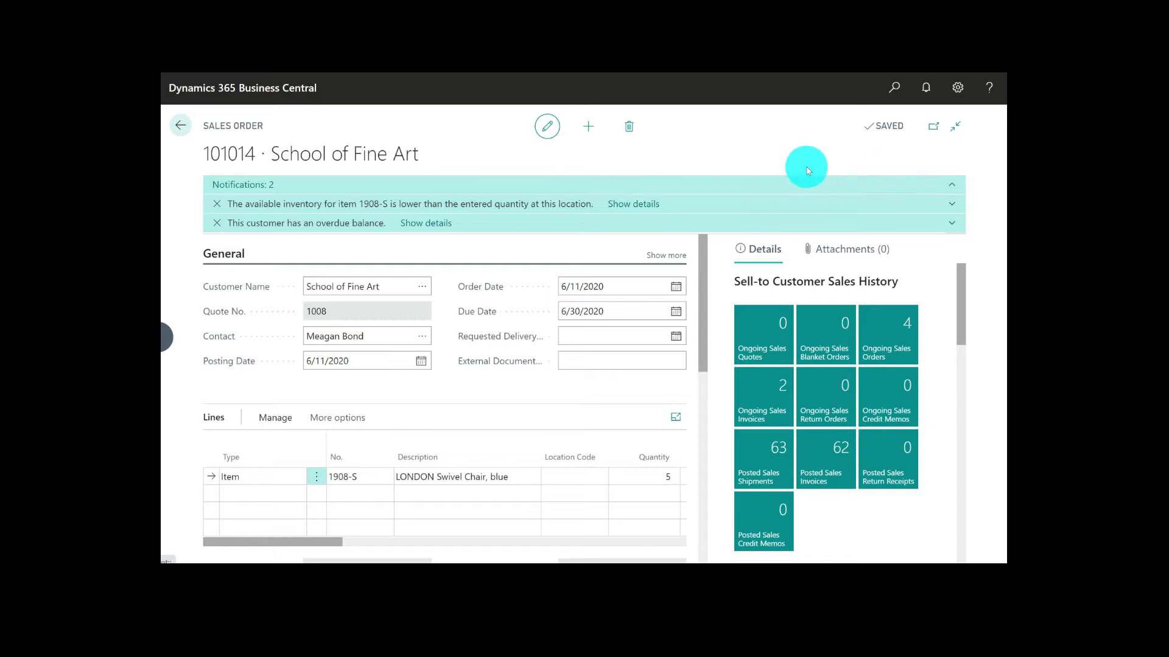
click(636, 205)
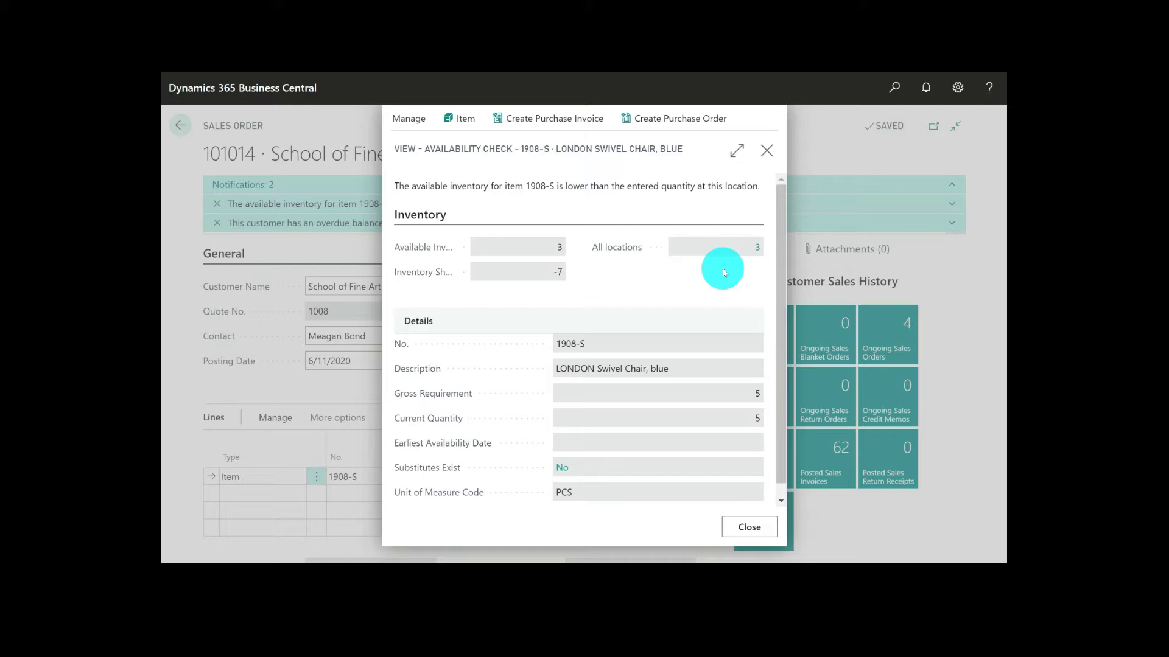
click(686, 123)
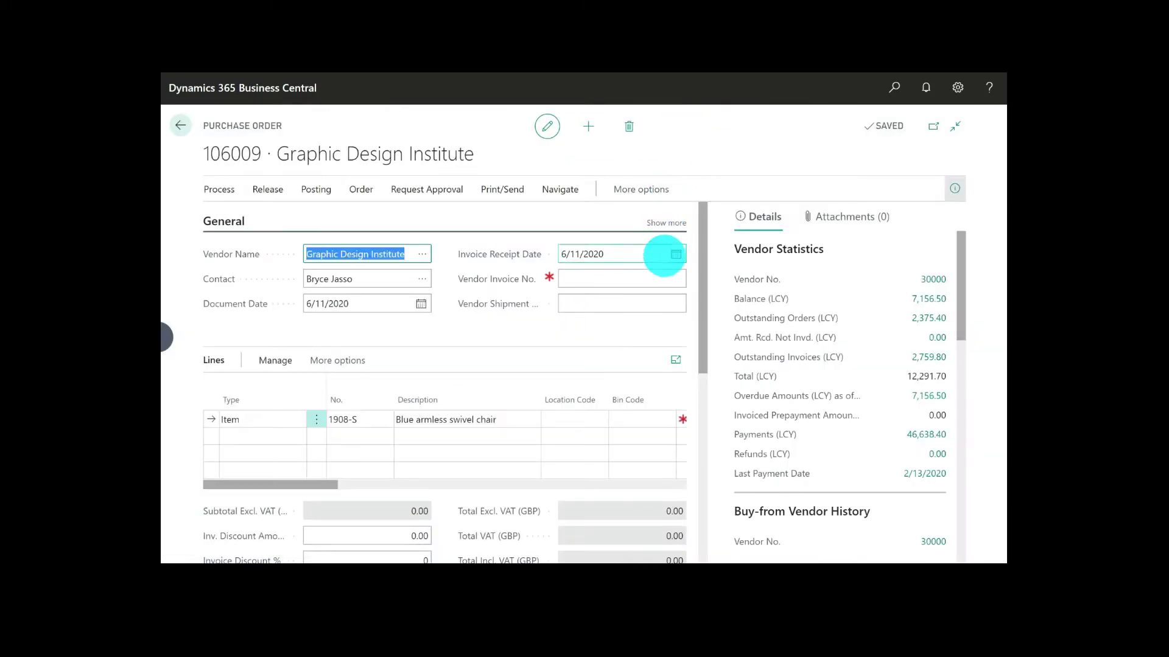
click(954, 190)
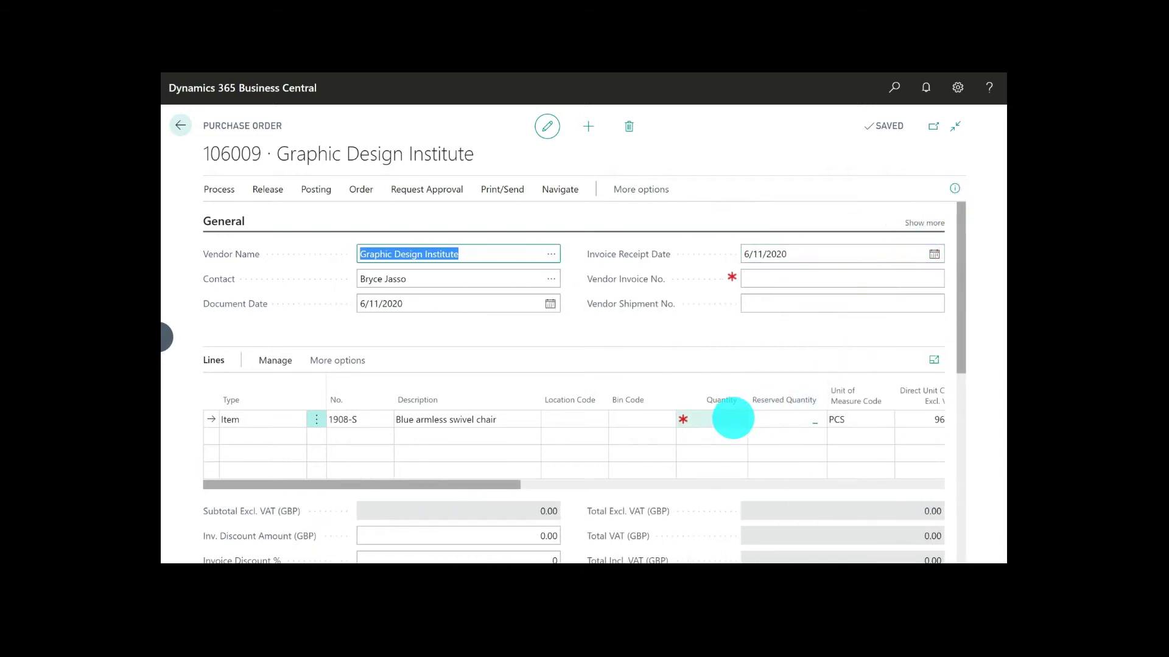
click(733, 419)
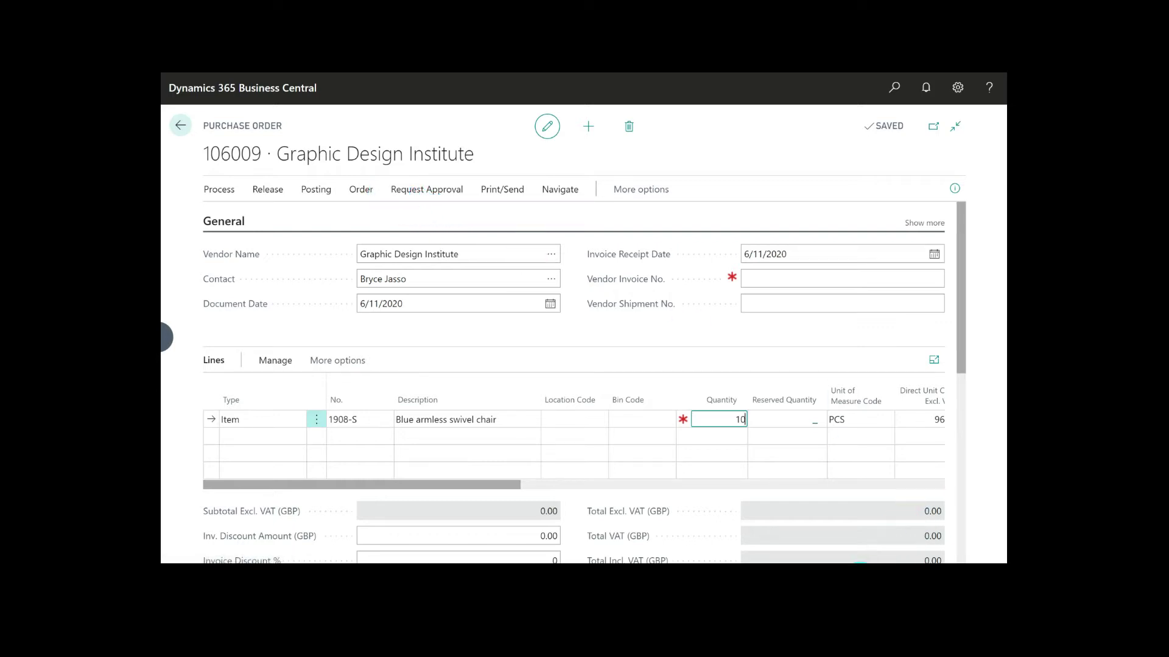
Preview the printout of the Graphic Design Institute purchase order
click(511, 191)
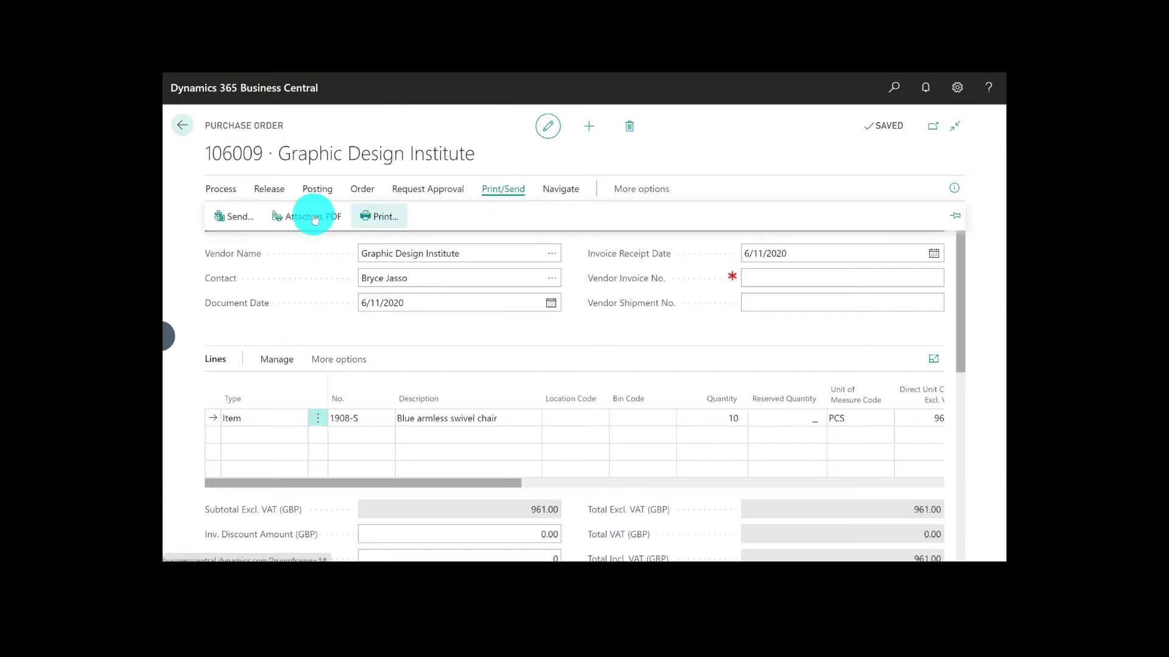
click(382, 217)
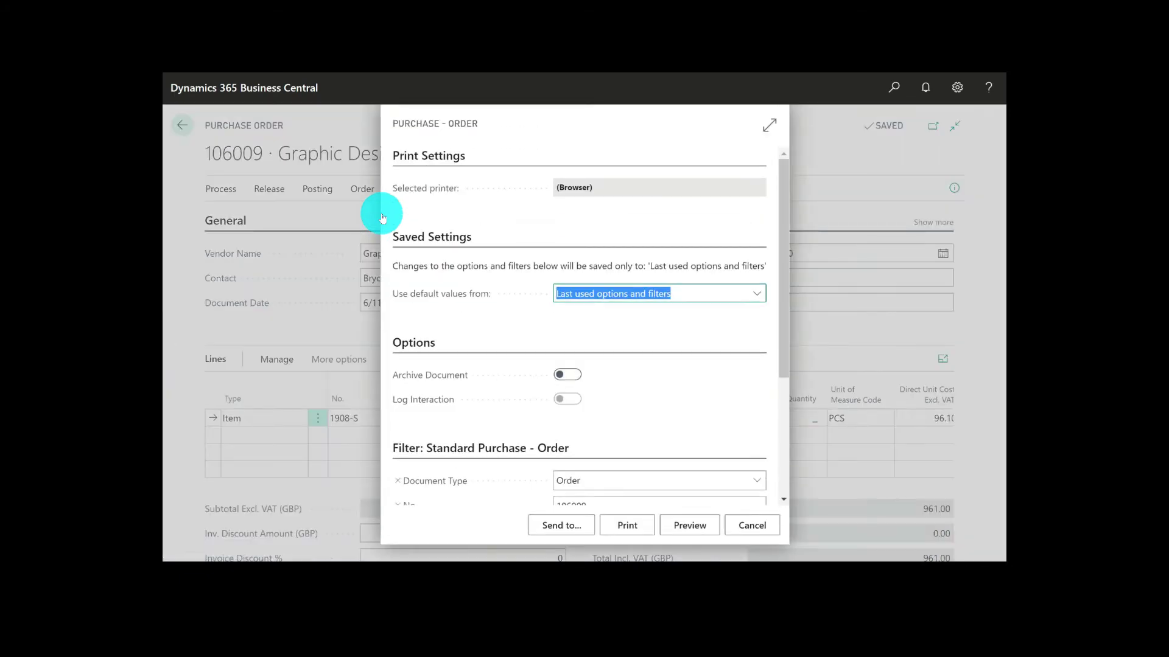
click(680, 527)
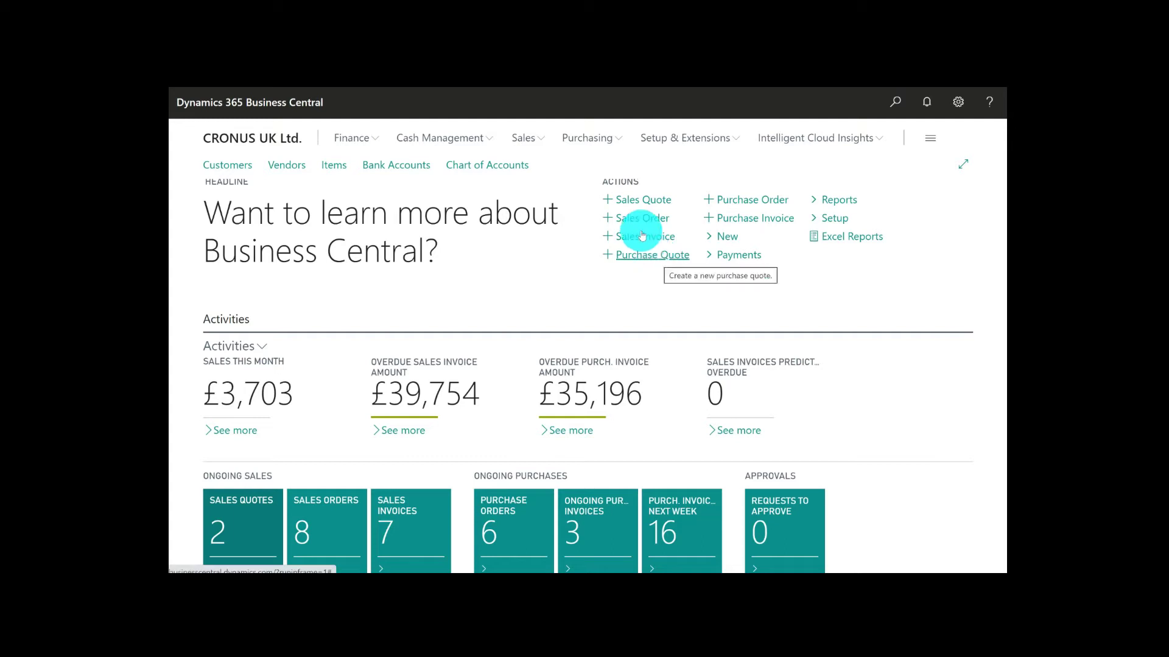
Open the Graphic Design Institute purchase order dated 6/11/2020 from the purchase orders list
click(597, 140)
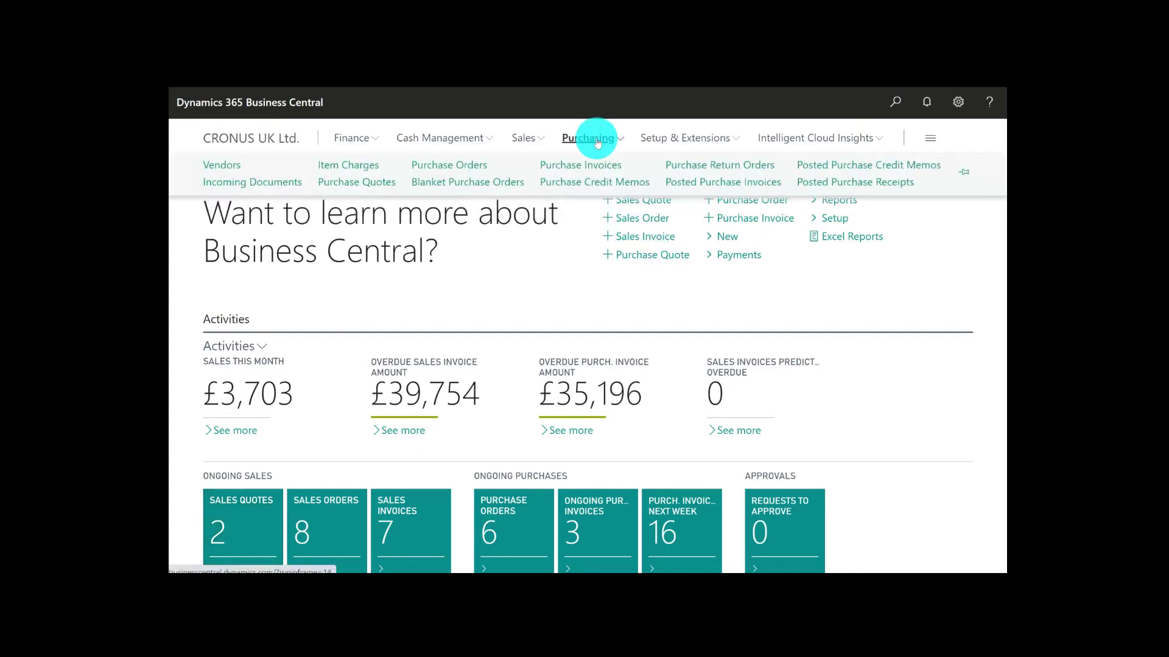
click(478, 167)
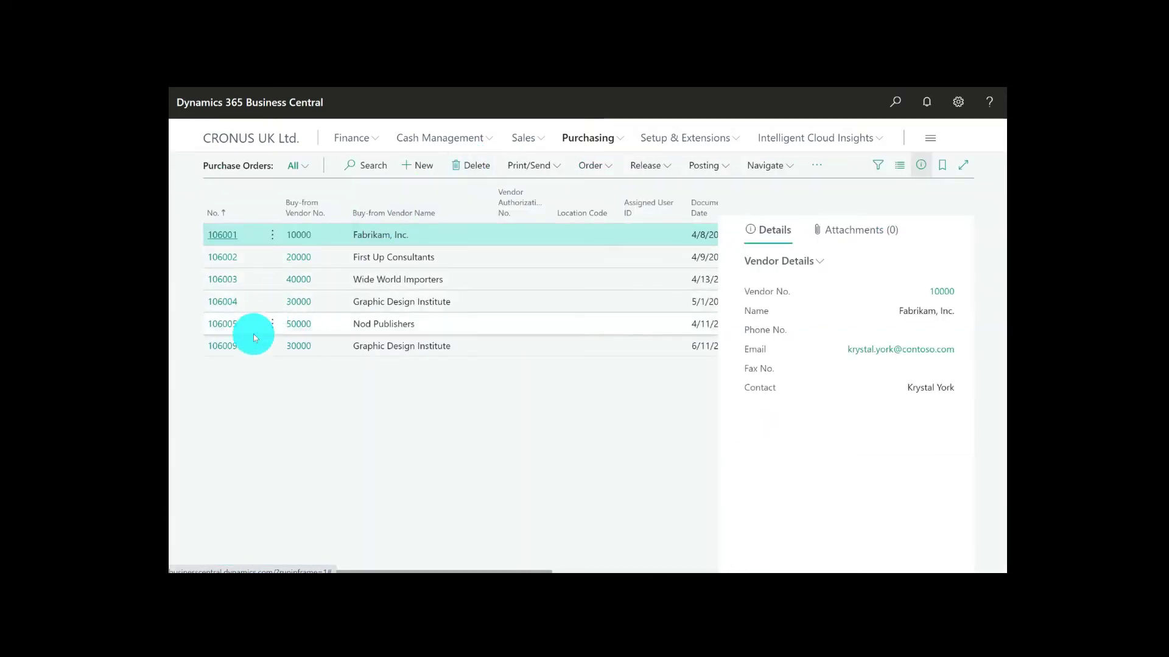
click(231, 350)
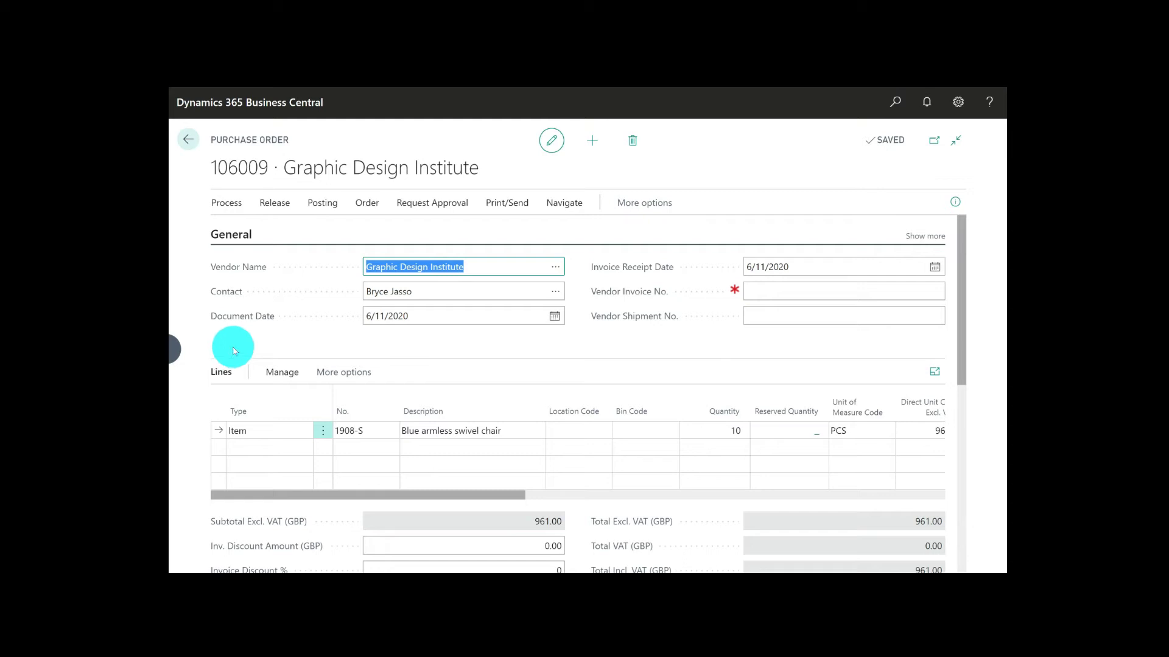
Set the purchase order's vendor invoice number to ABC130
click(765, 292)
text(AB)
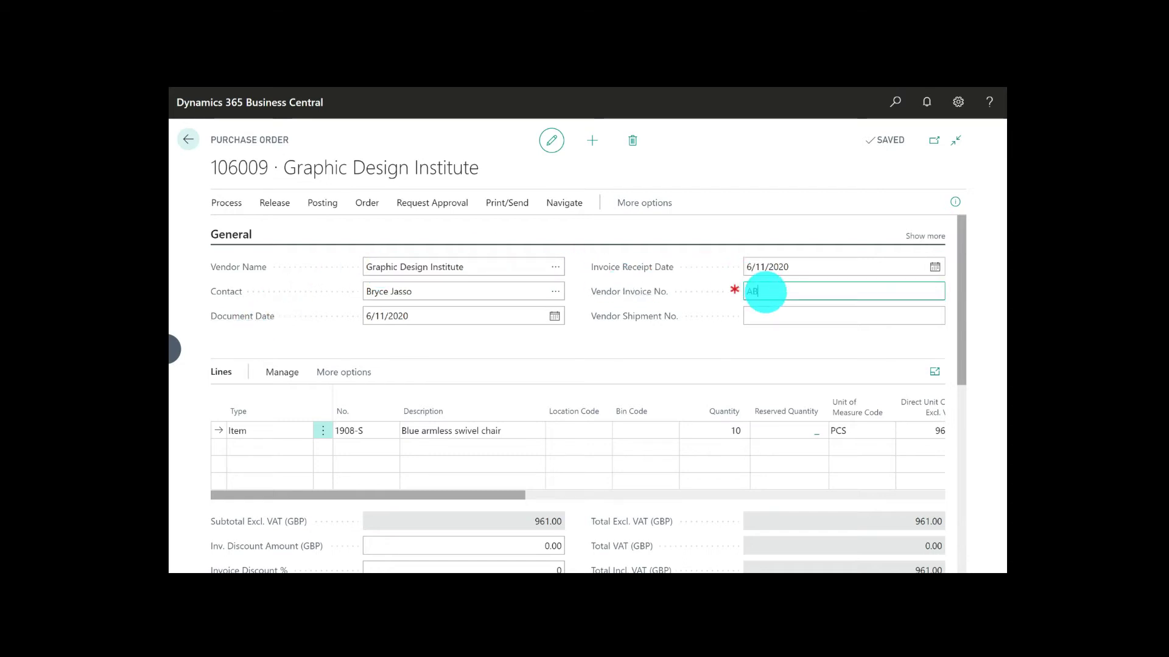
text(C130)
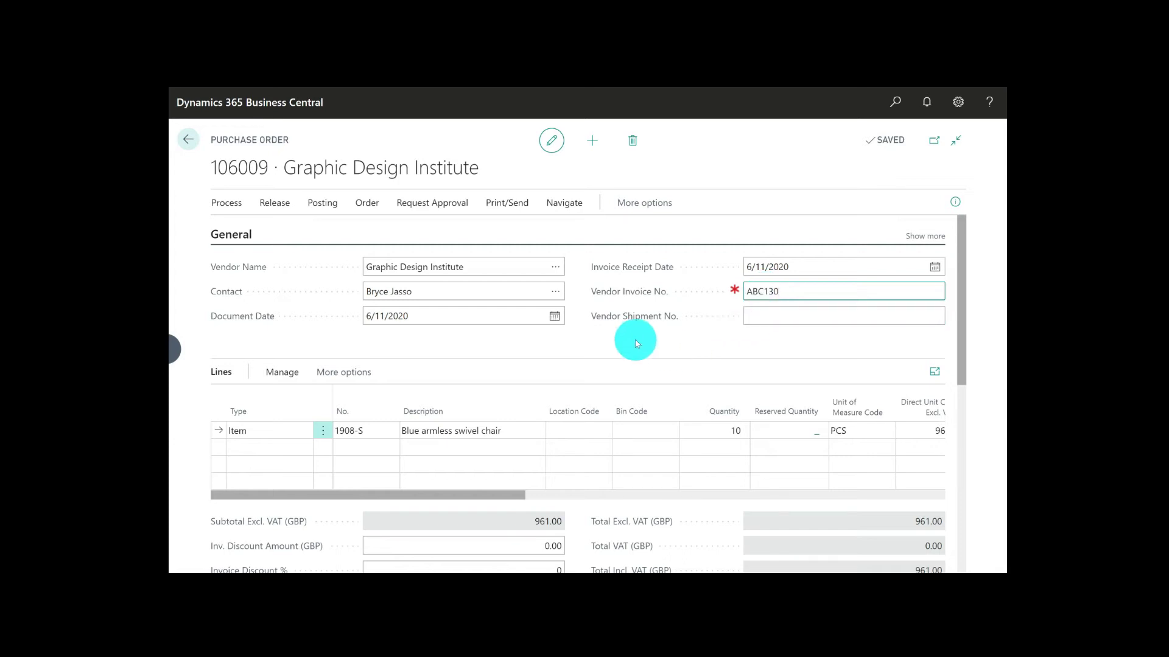
Post the purchase order with the Receive and Invoice option and decline opening the posted invoice
click(318, 207)
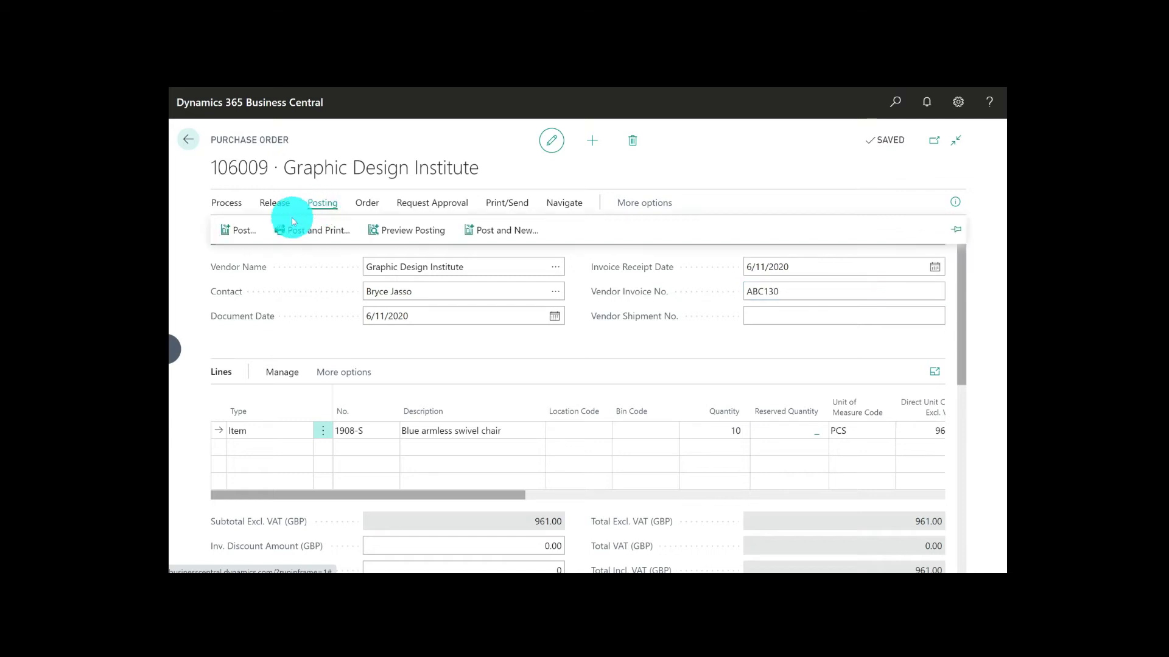
click(237, 230)
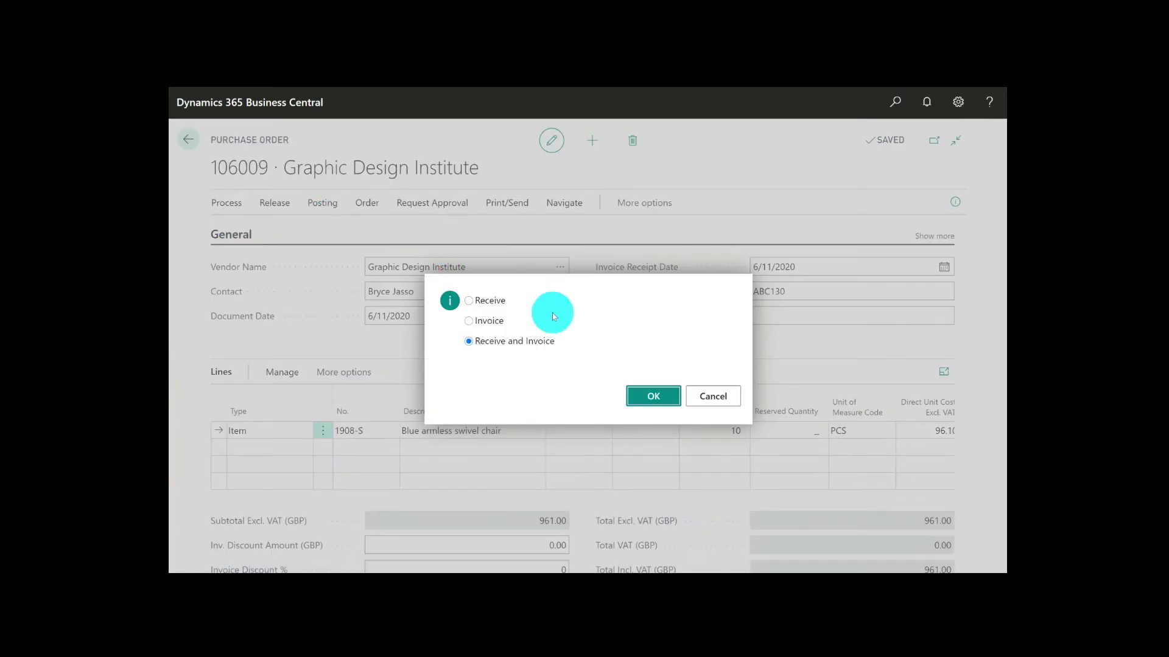
click(653, 402)
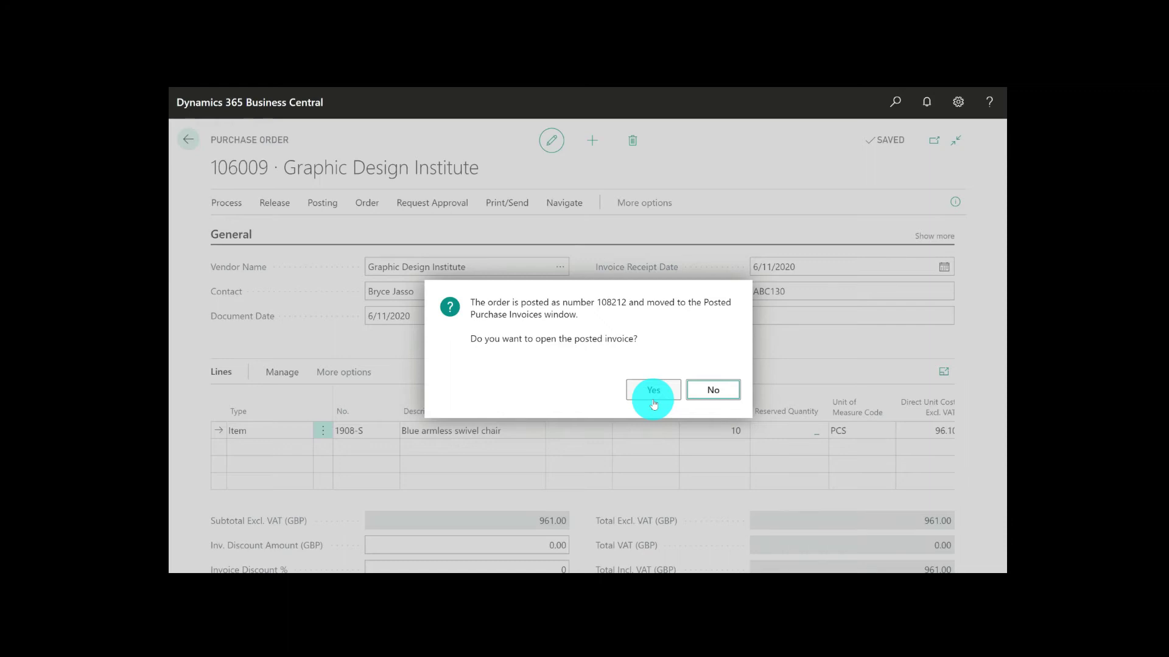
click(718, 391)
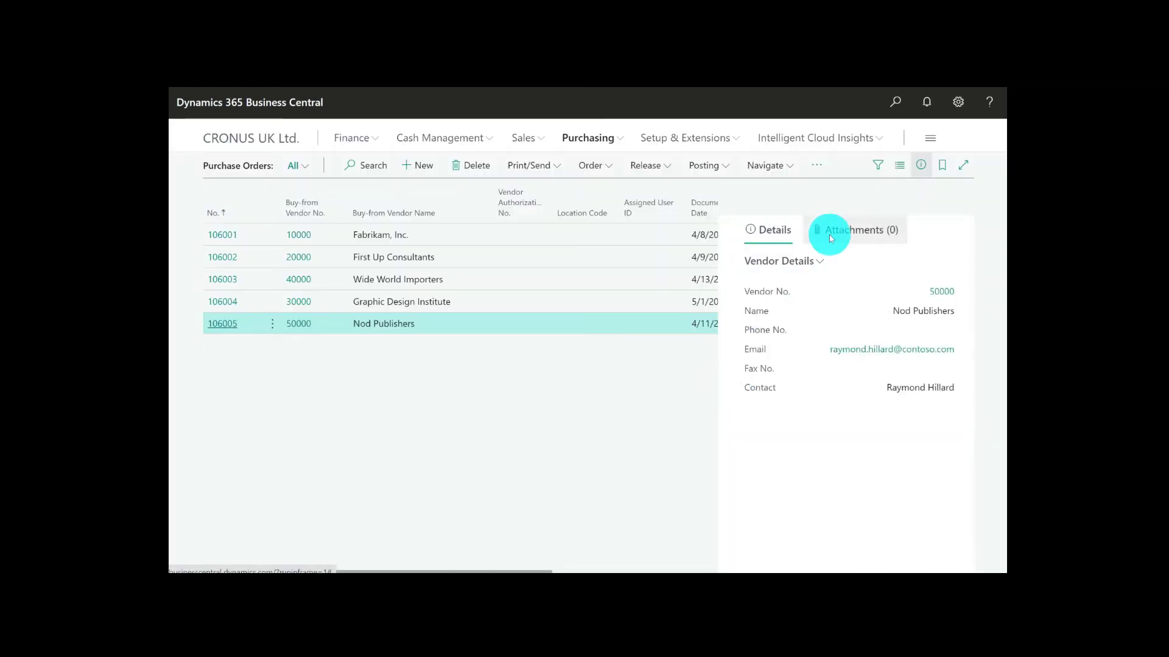
Search for items and open the Items list
click(894, 104)
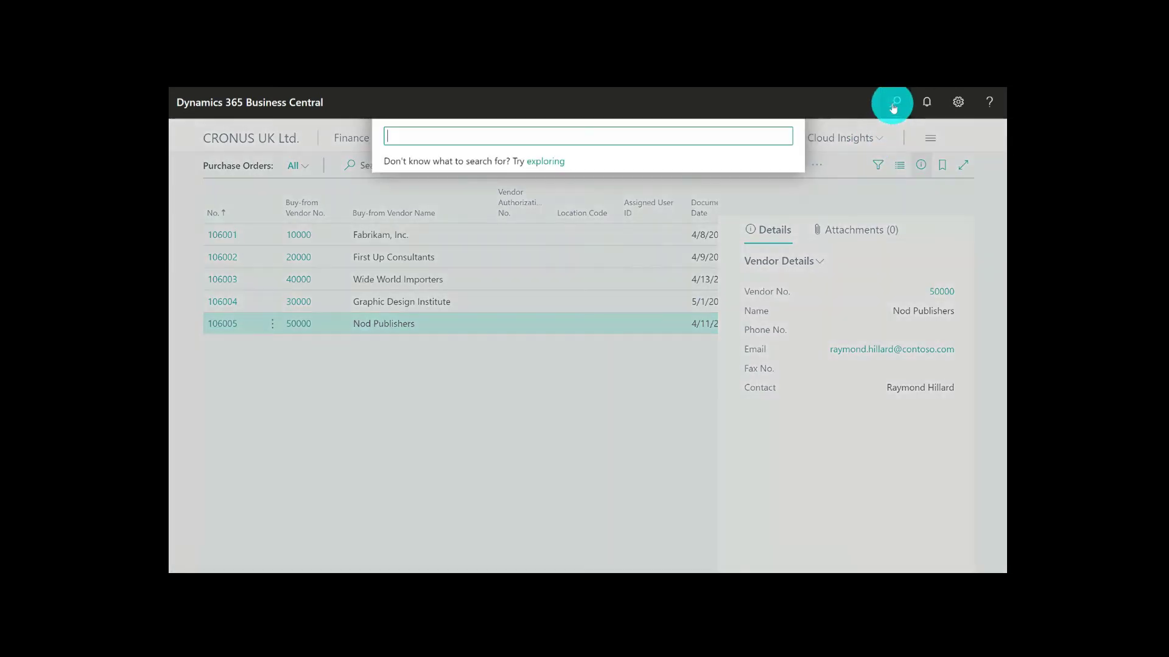
text(items)
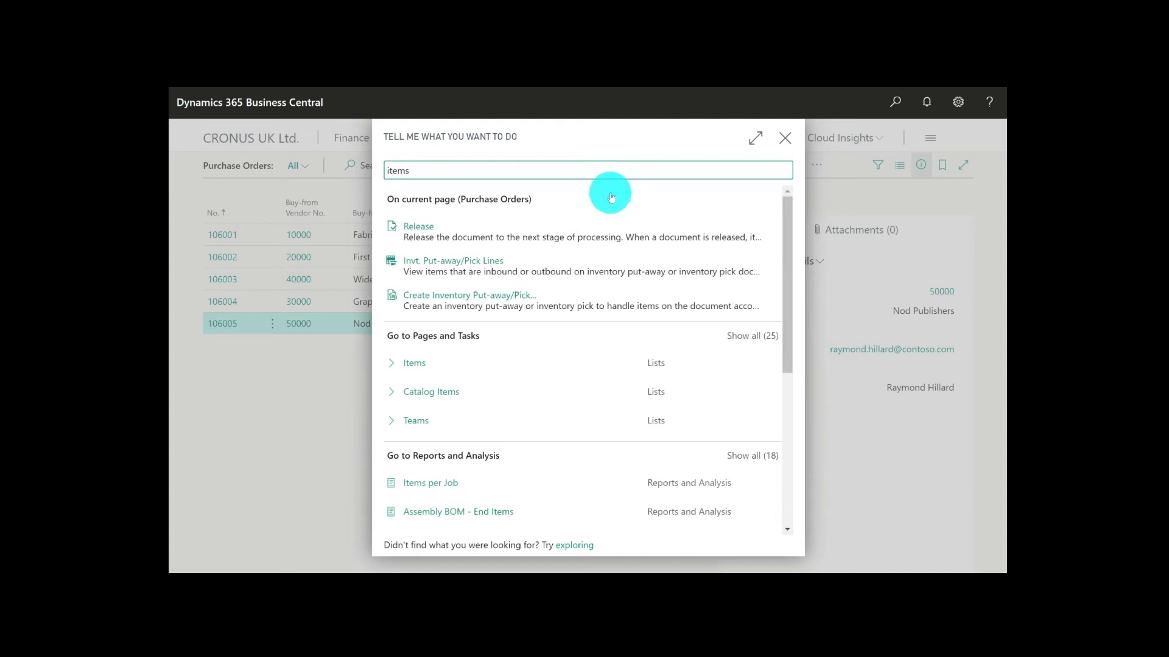
click(423, 364)
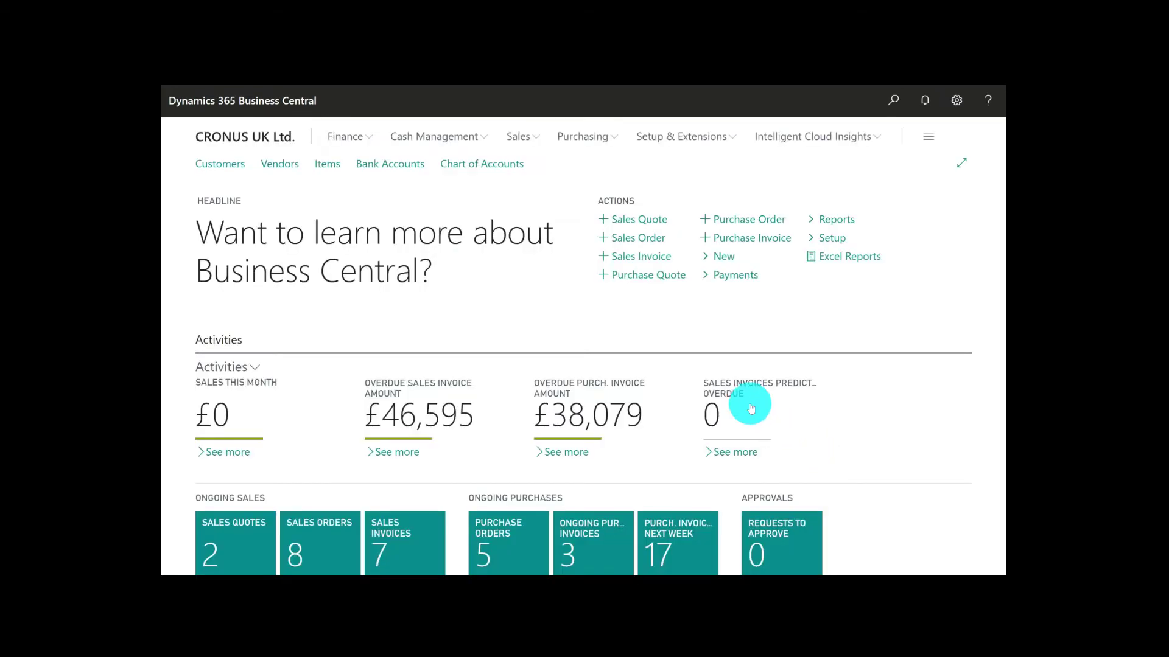
Open the last School of Fine Art sales order in the sales orders list
click(519, 137)
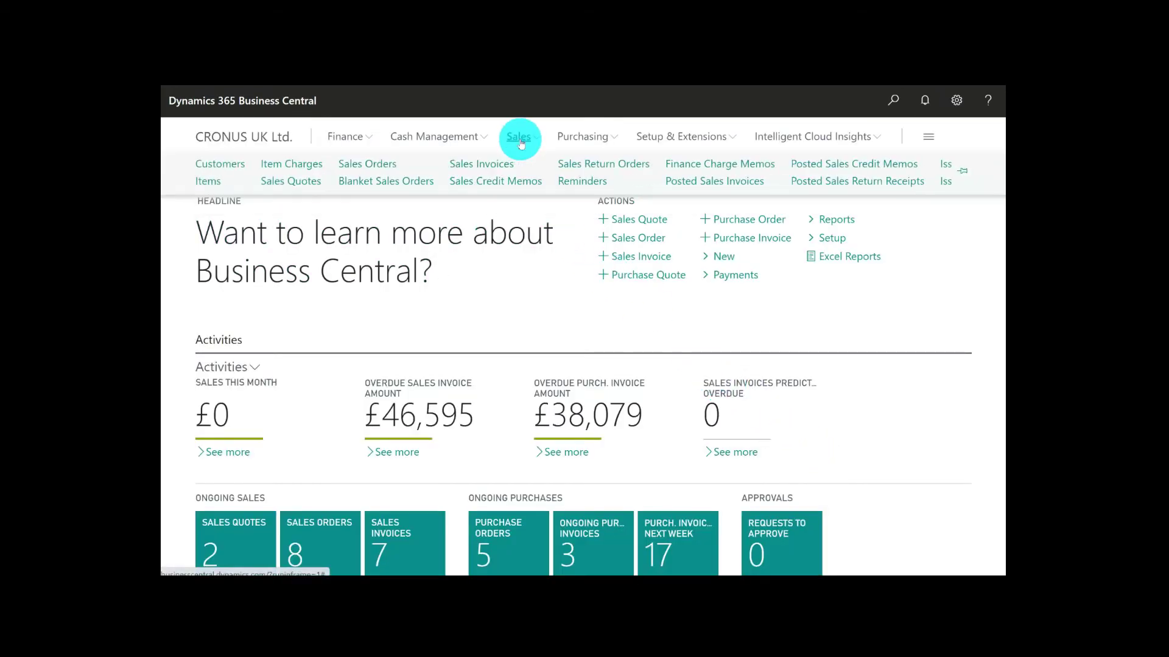
click(373, 169)
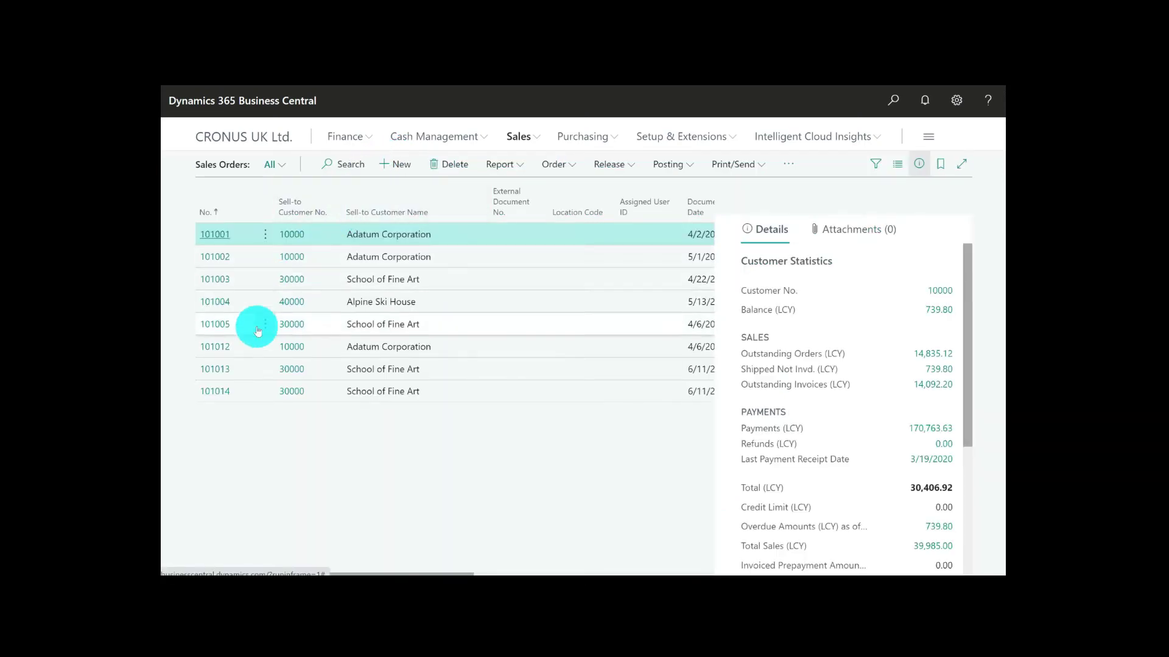
click(226, 397)
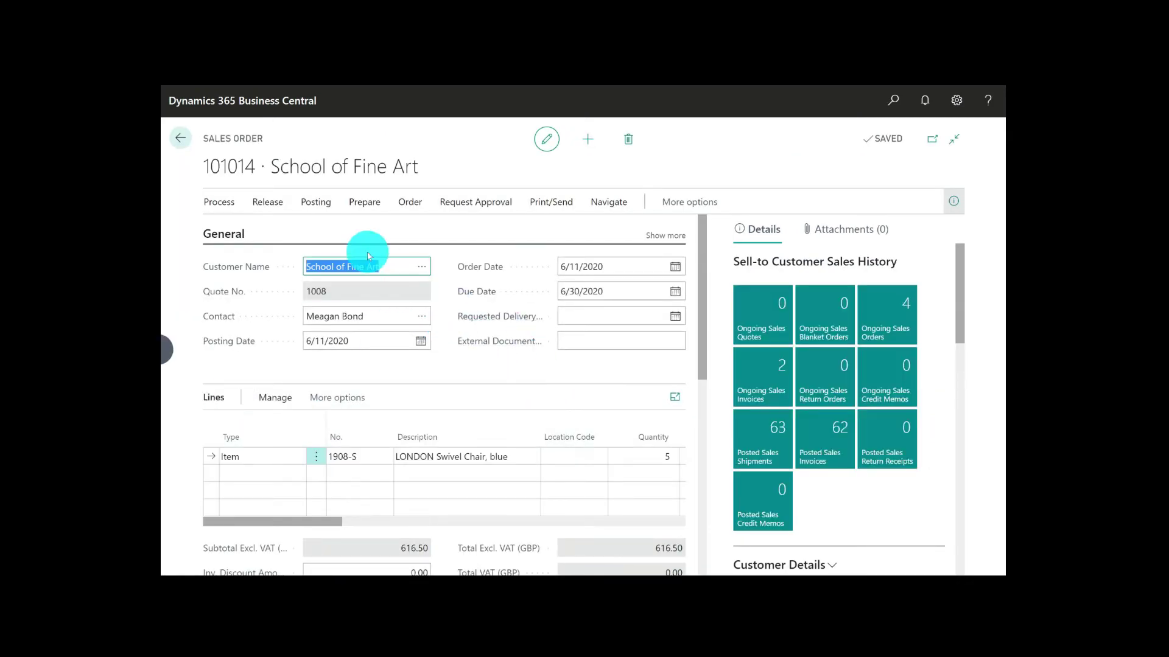
Post the School of Fine Art sales order with the Ship and Invoice option and open the posted invoice
click(316, 203)
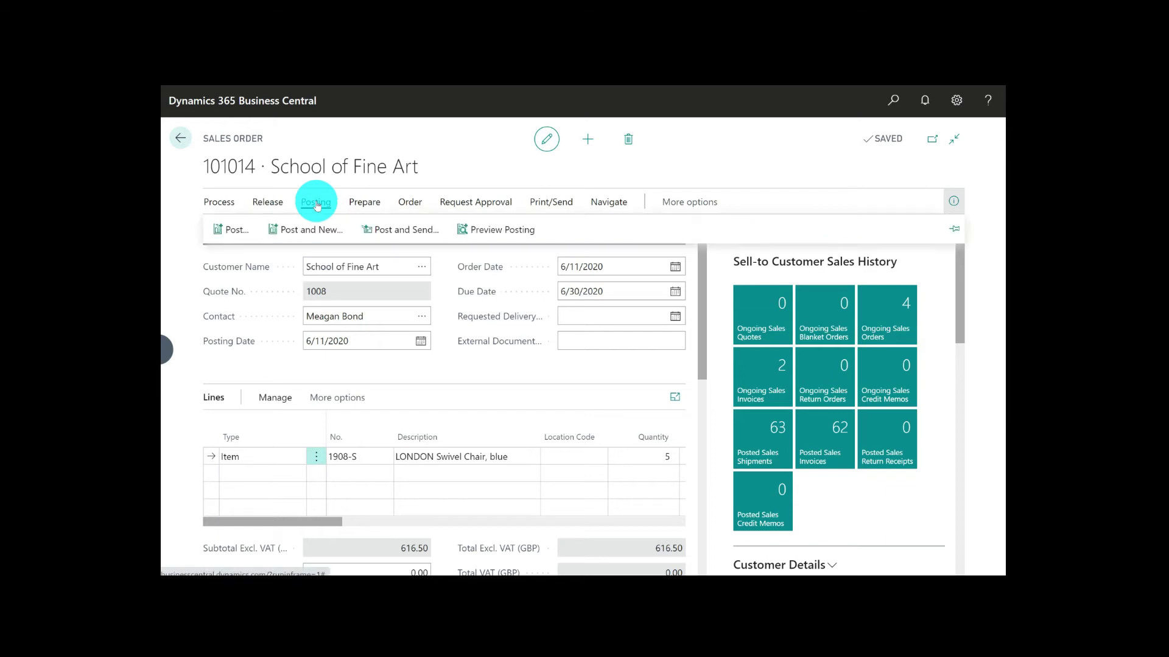
click(240, 236)
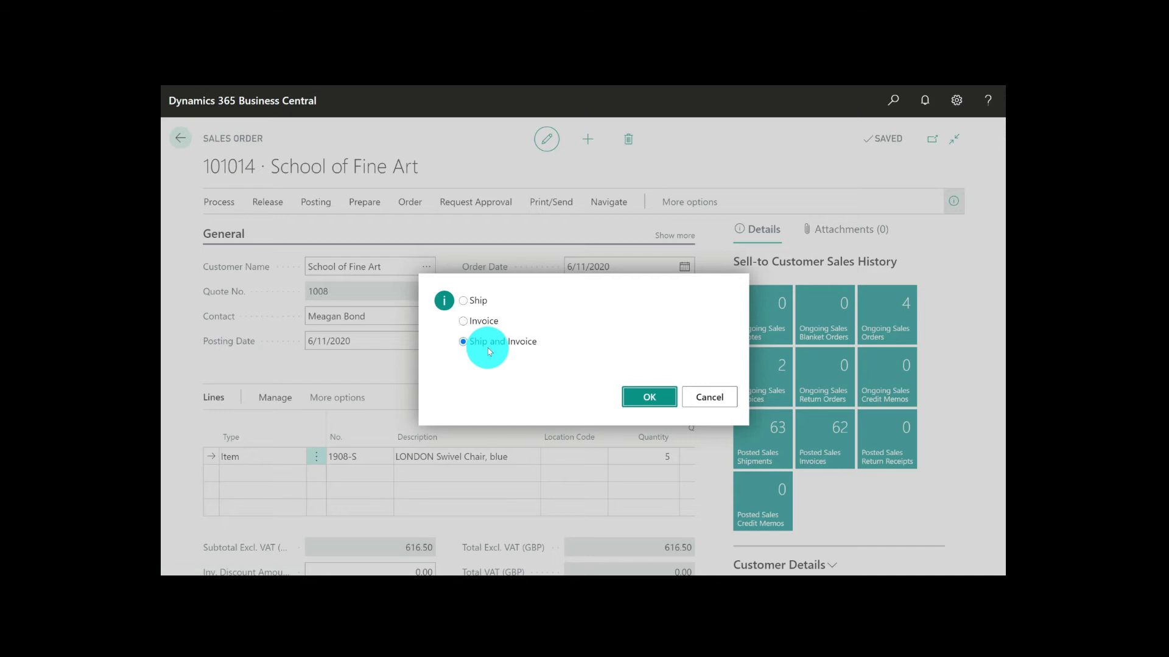
click(656, 398)
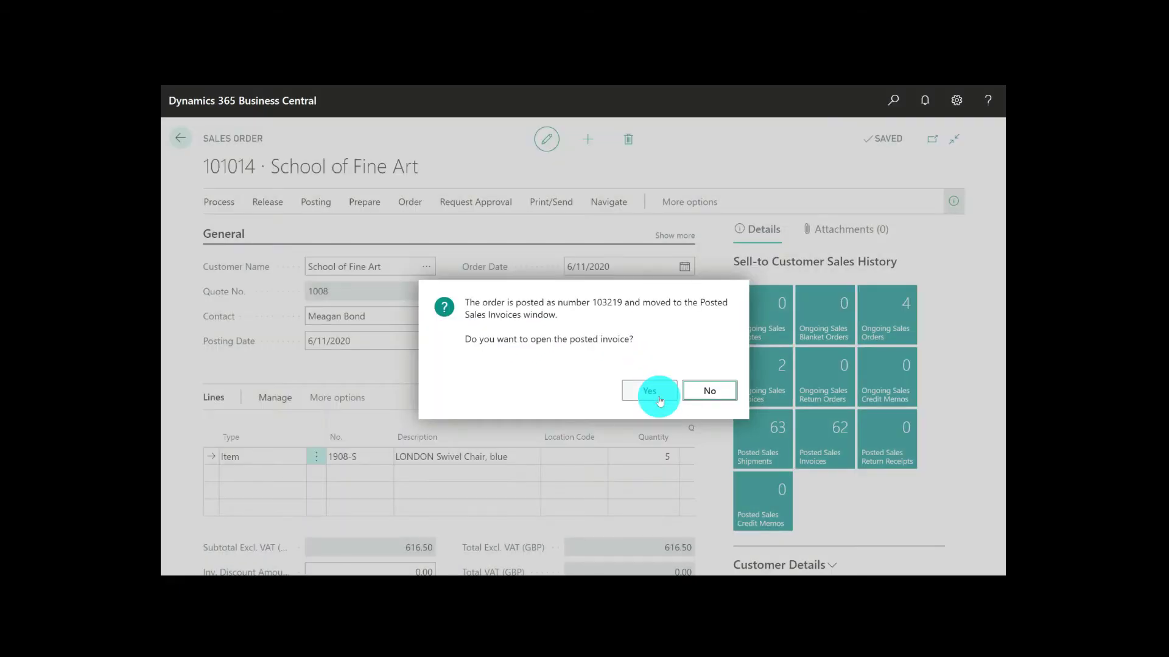
click(660, 396)
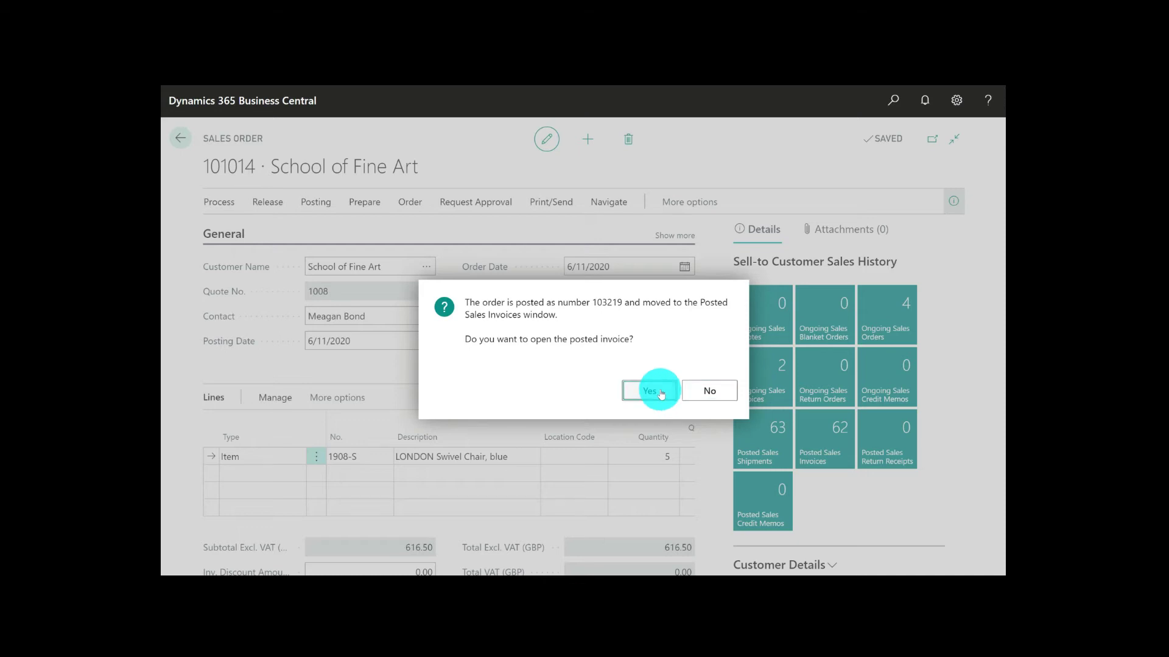
click(660, 392)
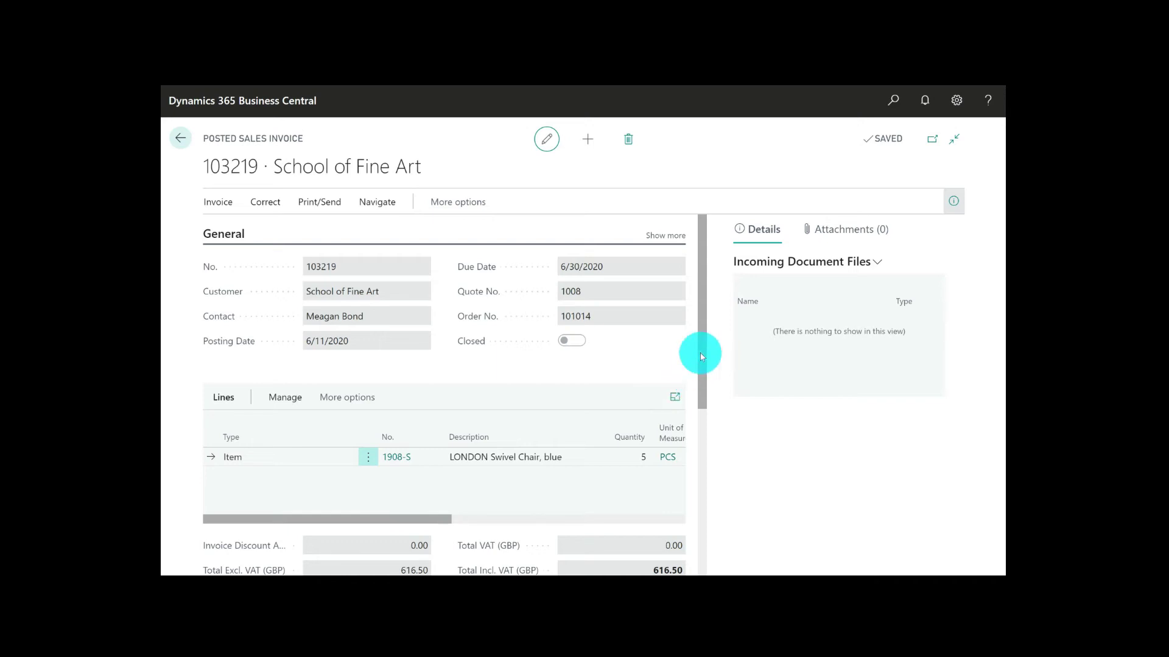
Preview the printout of the posted School of Fine Art sales invoice
click(325, 203)
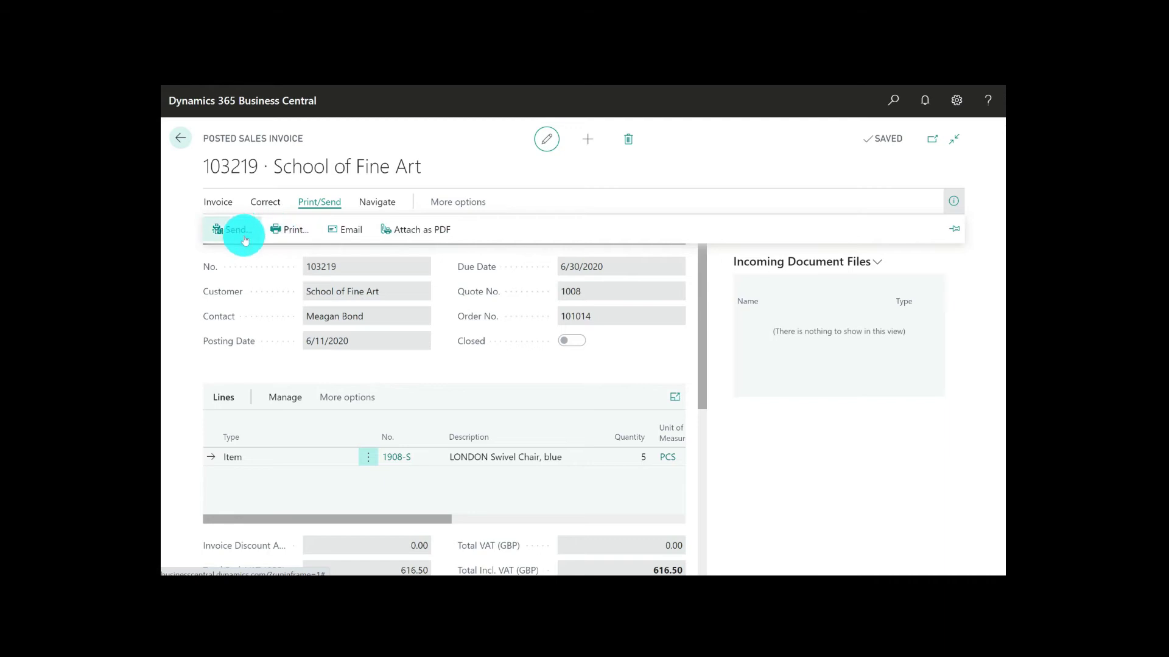
click(300, 238)
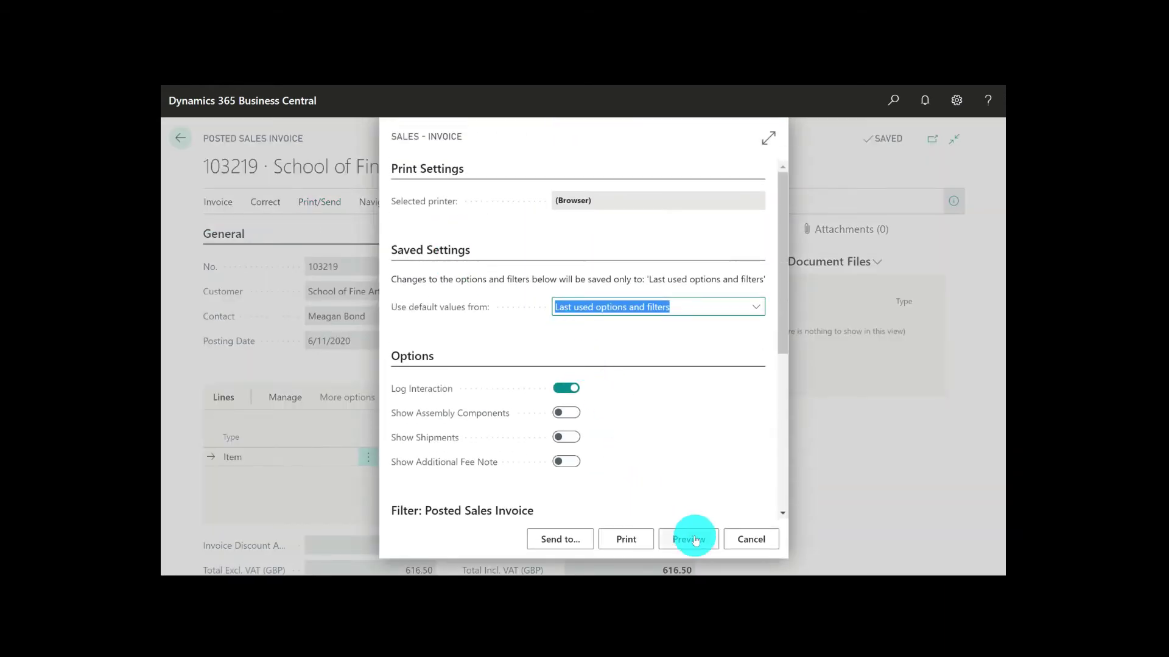
click(689, 539)
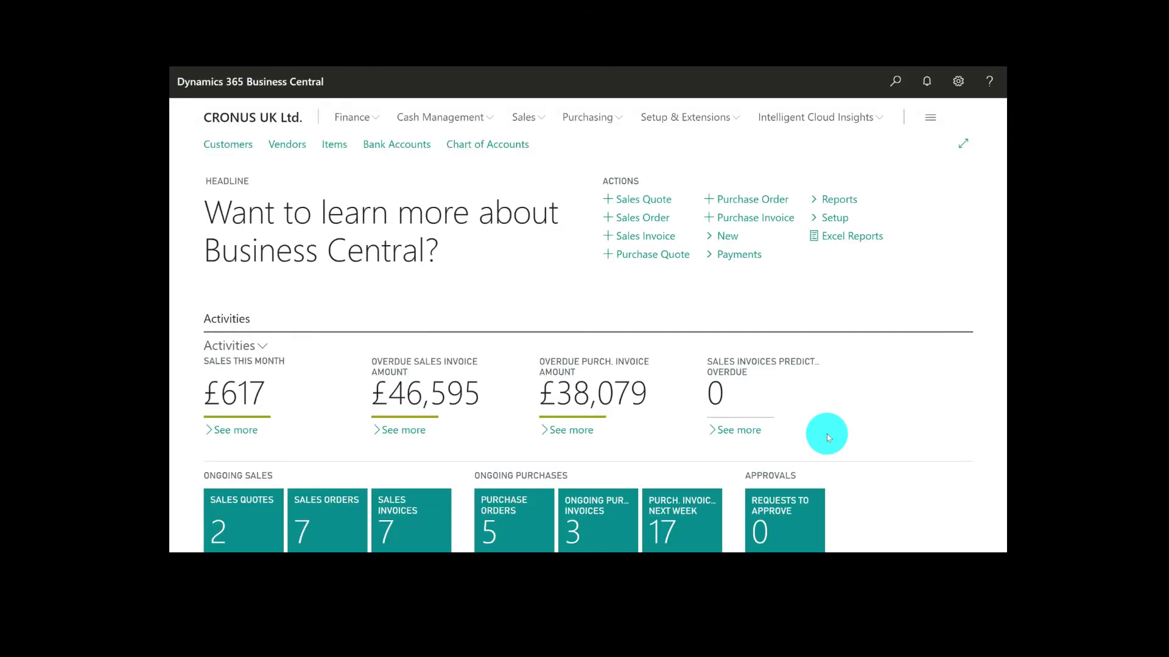
Create an electronic payment for the first three purchase invoices due next week, using the CASH batch and CHECKING bank account
scroll(827, 434, down, 3)
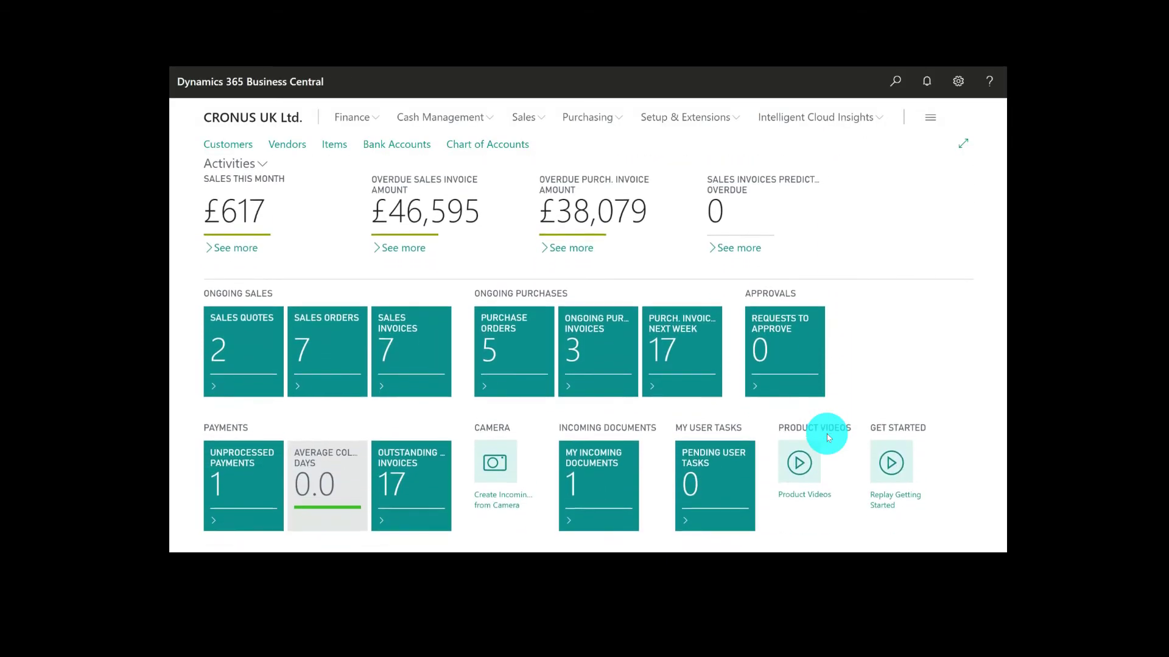
click(683, 353)
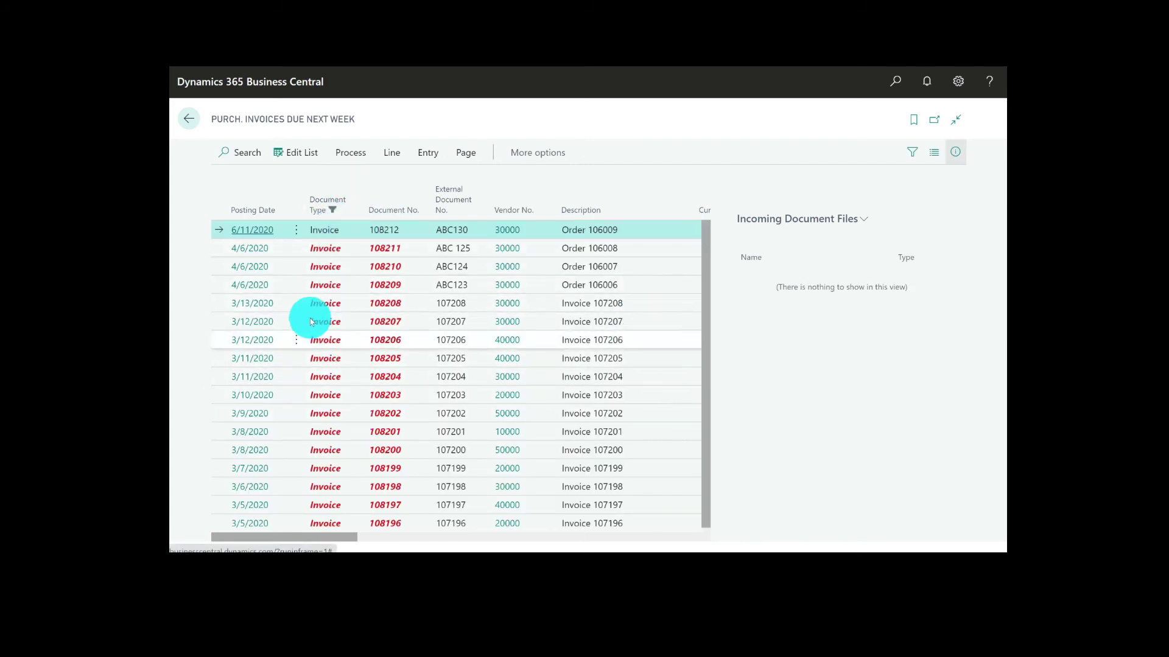
ctrl+click(219, 247)
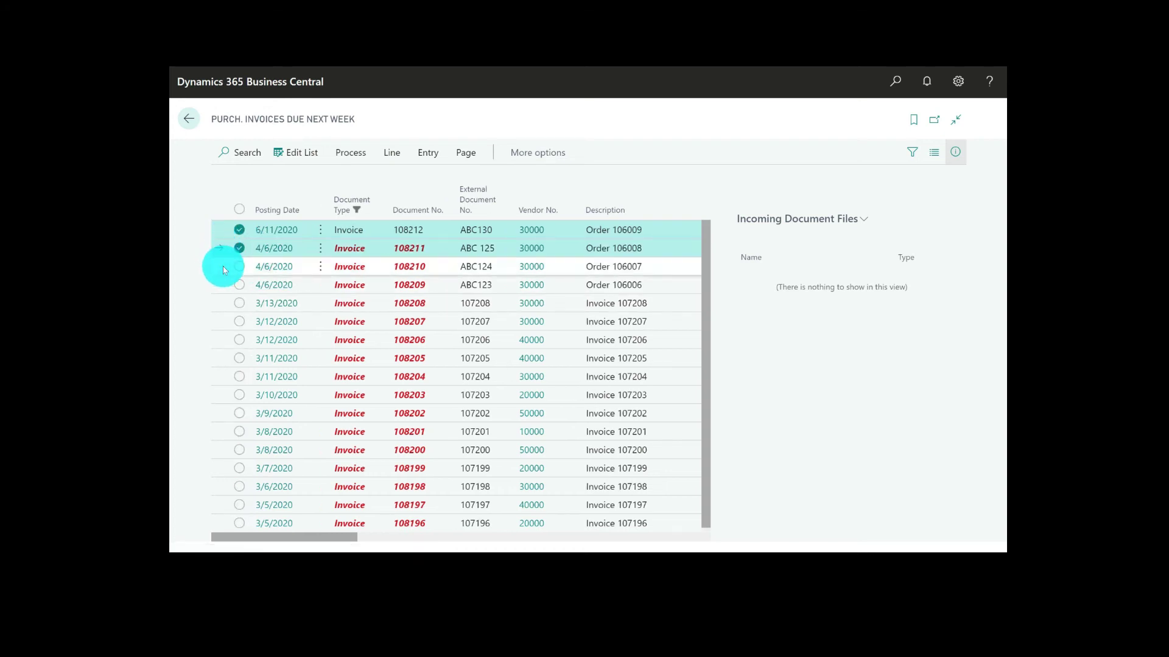
ctrl+click(223, 266)
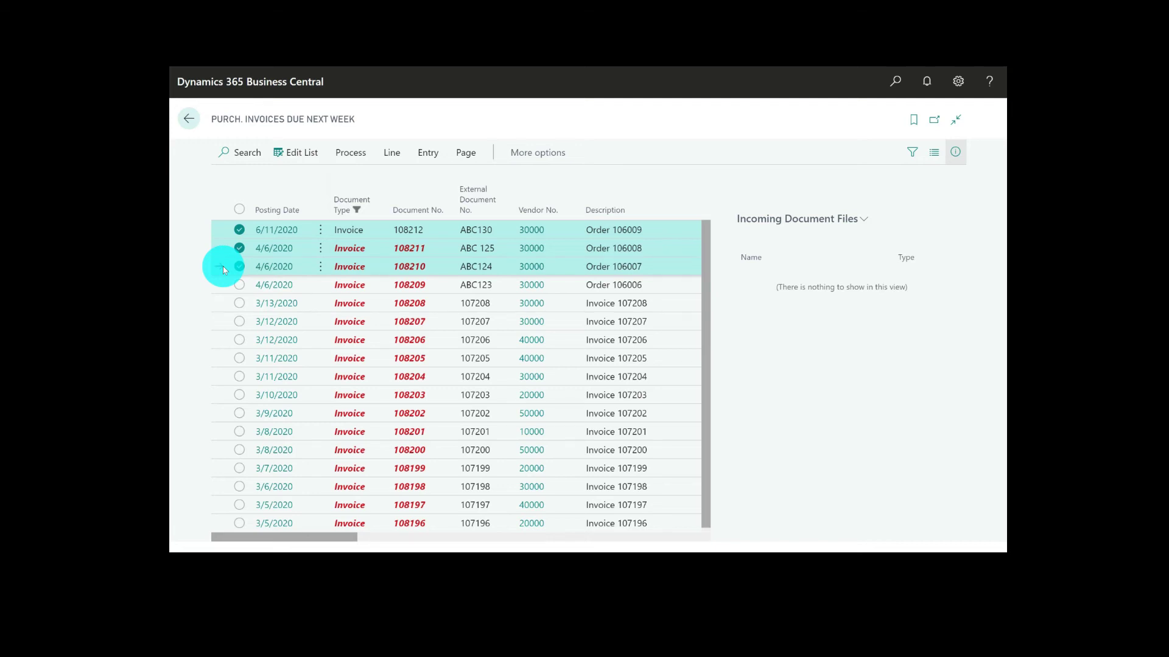
click(351, 154)
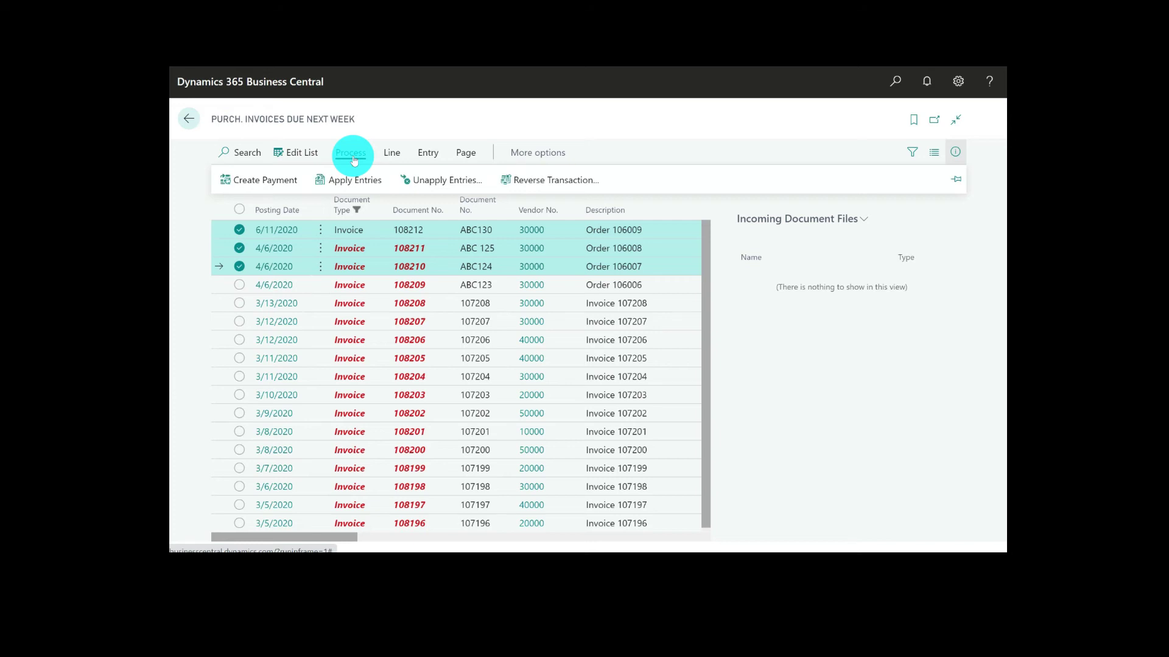
click(282, 179)
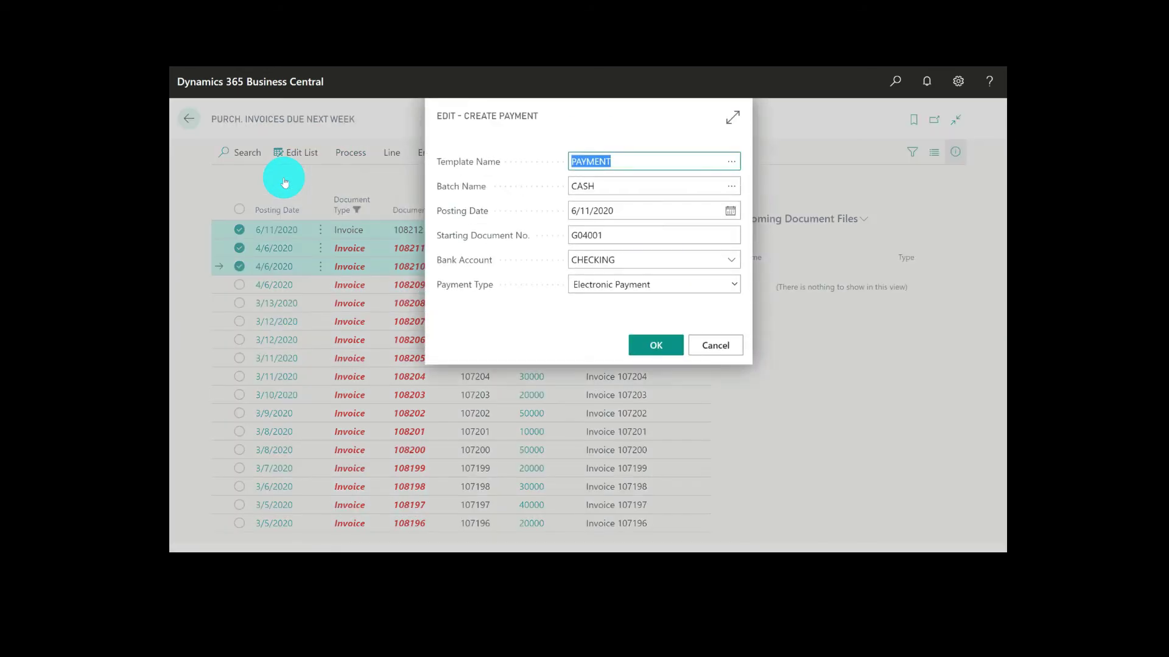
click(586, 236)
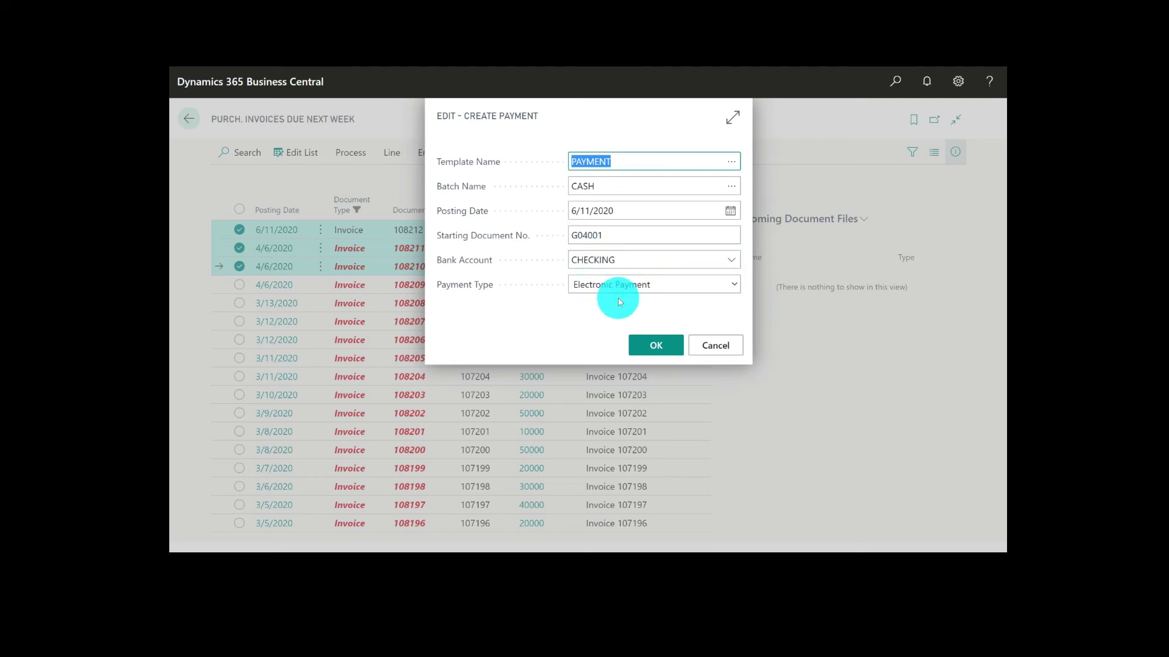
click(652, 347)
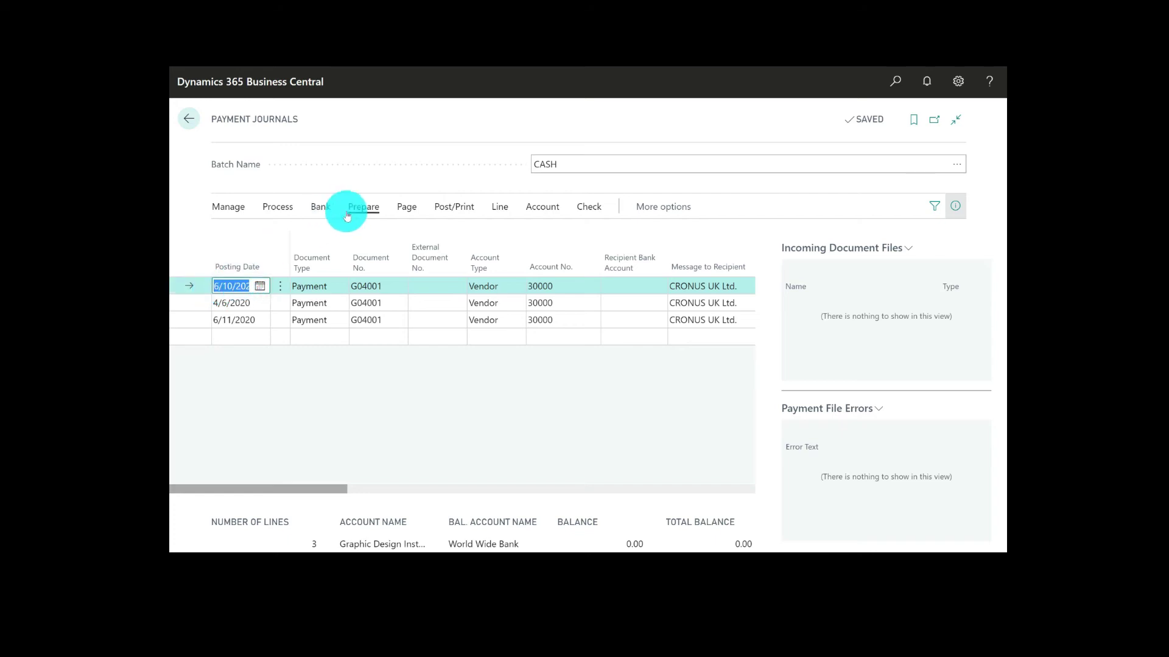
Transmit the vendor payments in the CASH payment journal to the bank
click(324, 209)
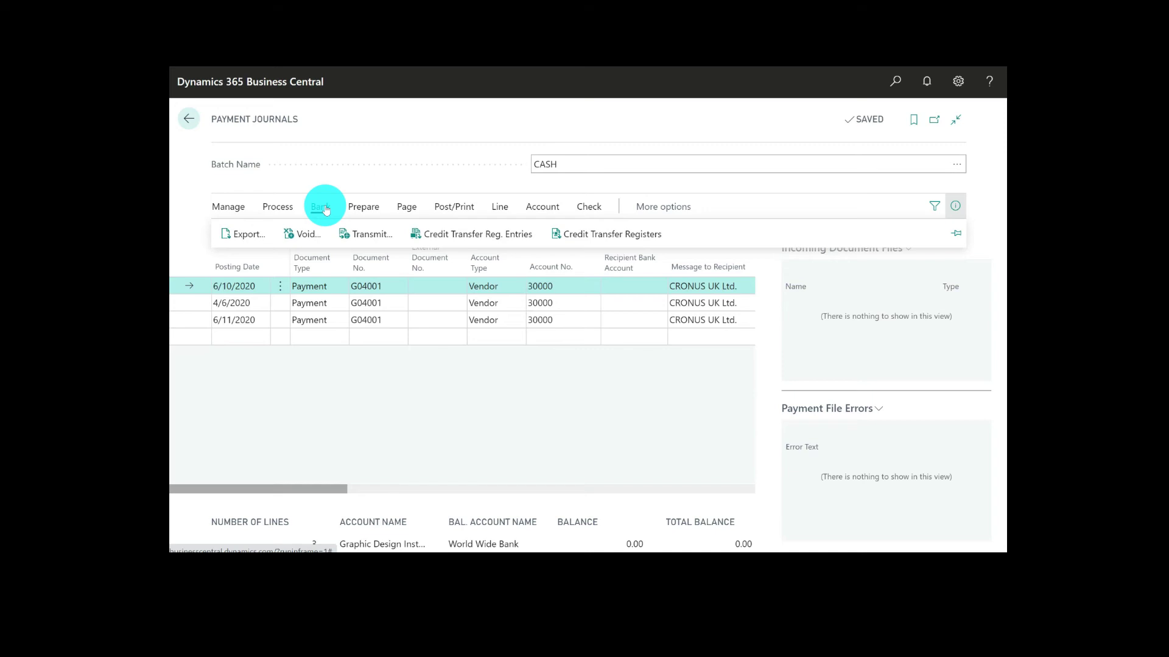
click(371, 235)
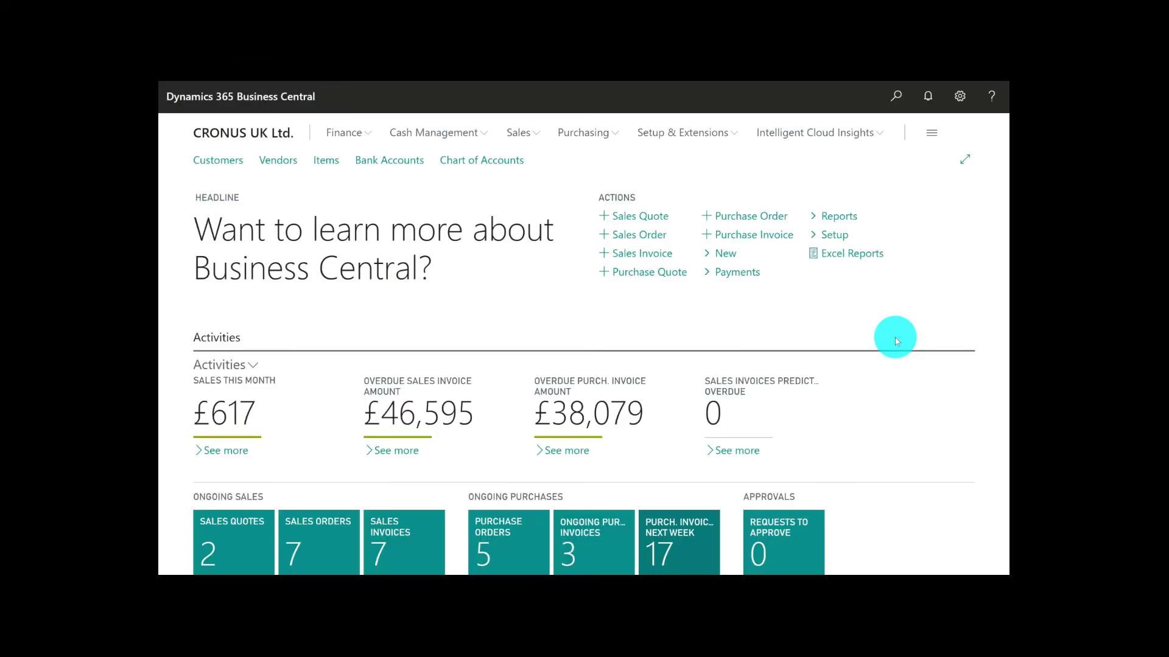
Search for income statement and open the Income Statement report that shows the company's income and expenses
click(898, 101)
text(in)
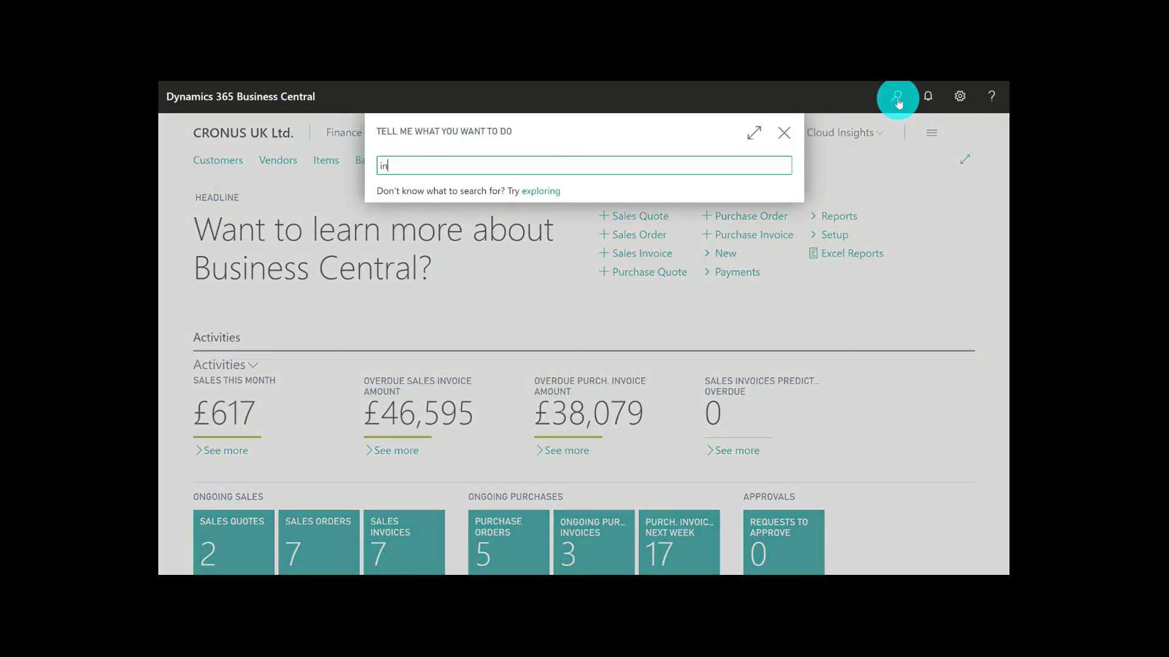
text(come statement)
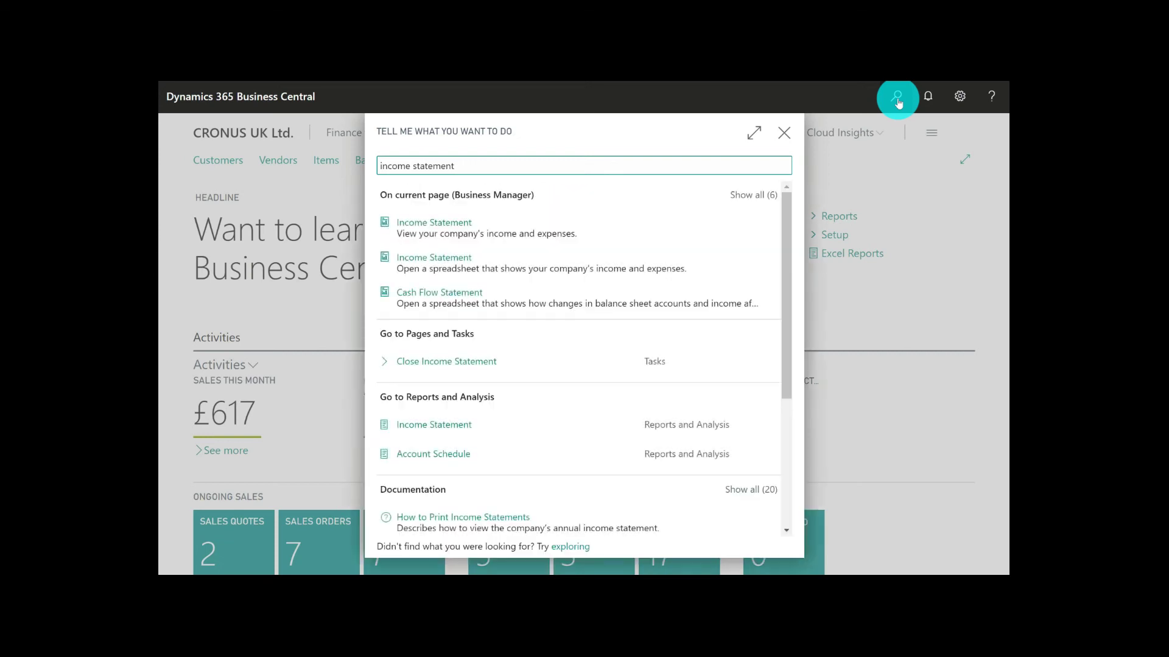
click(447, 229)
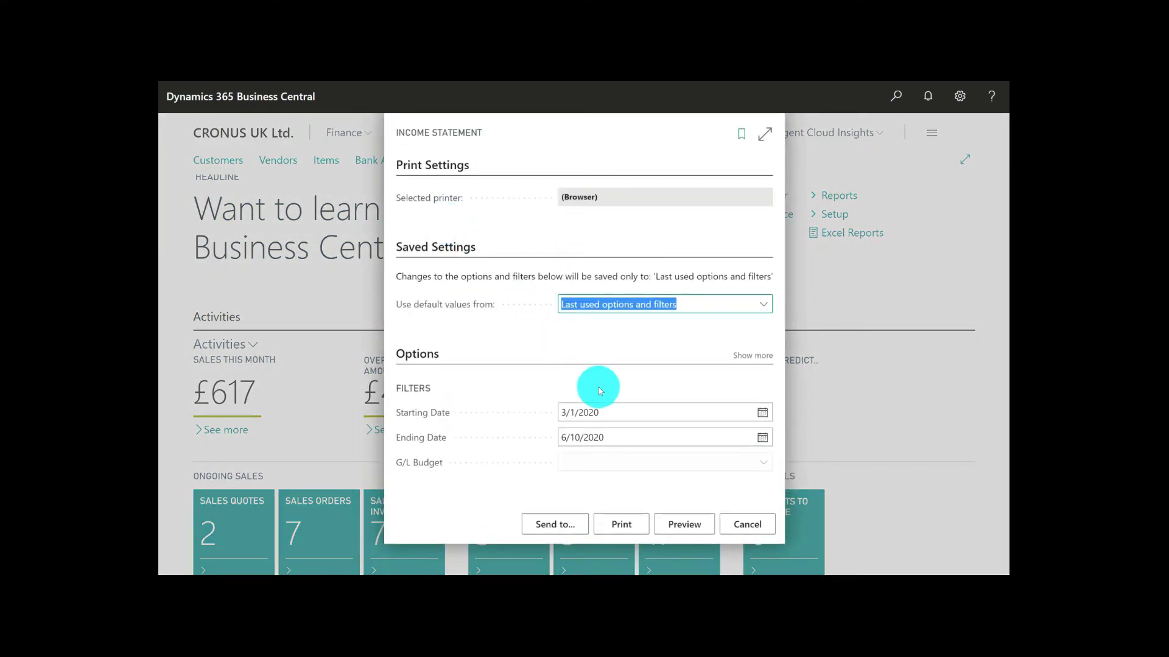
Set the Income Statement's starting date to 1/1/2020 and preview the report
click(763, 415)
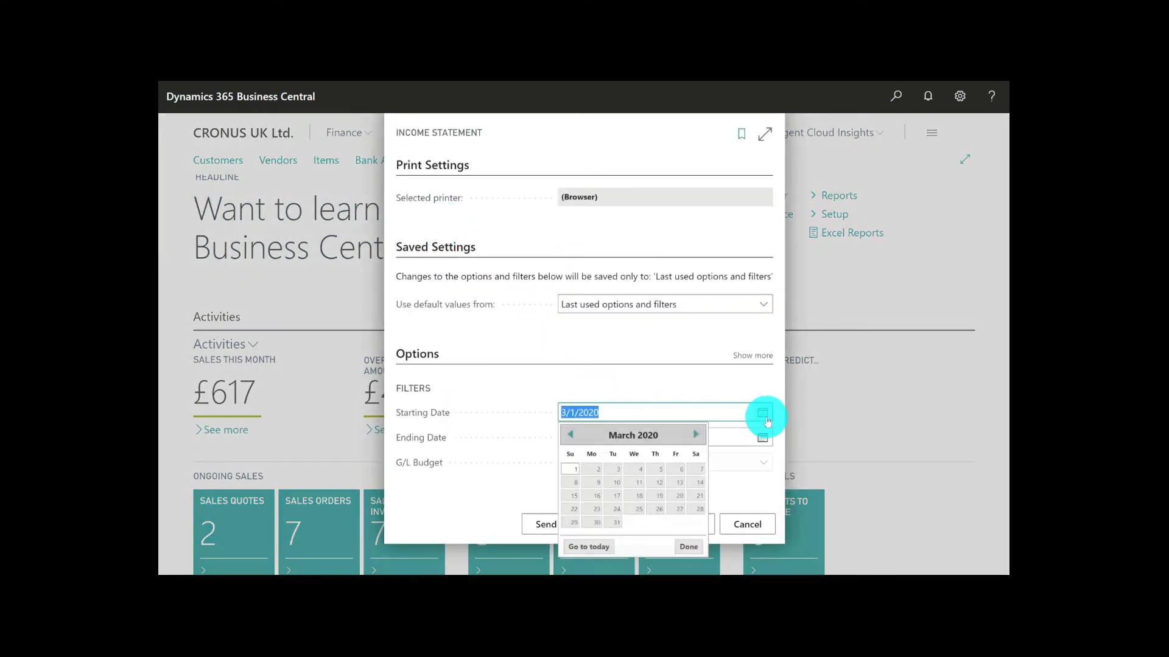
click(570, 435)
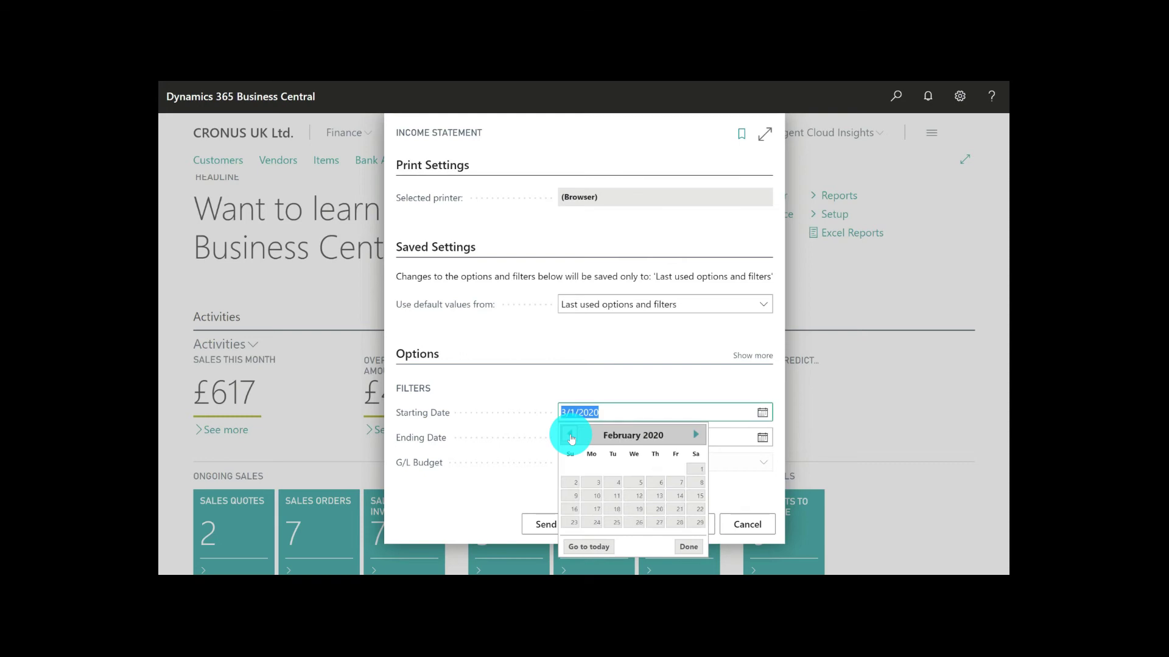
click(571, 435)
click(636, 471)
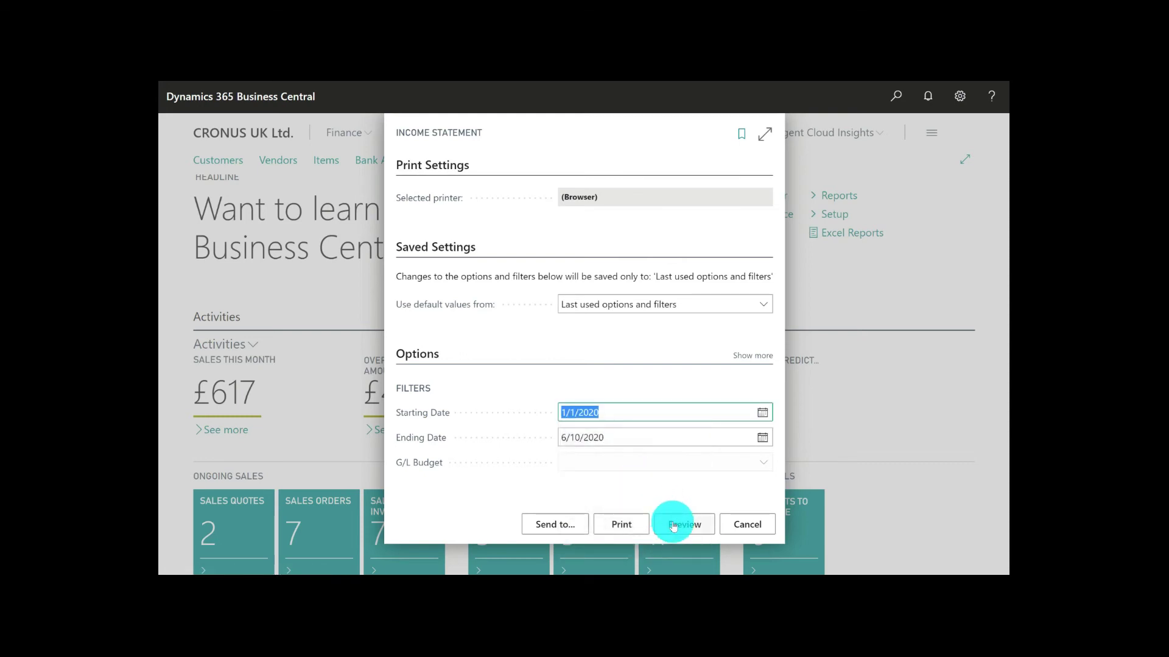
click(673, 526)
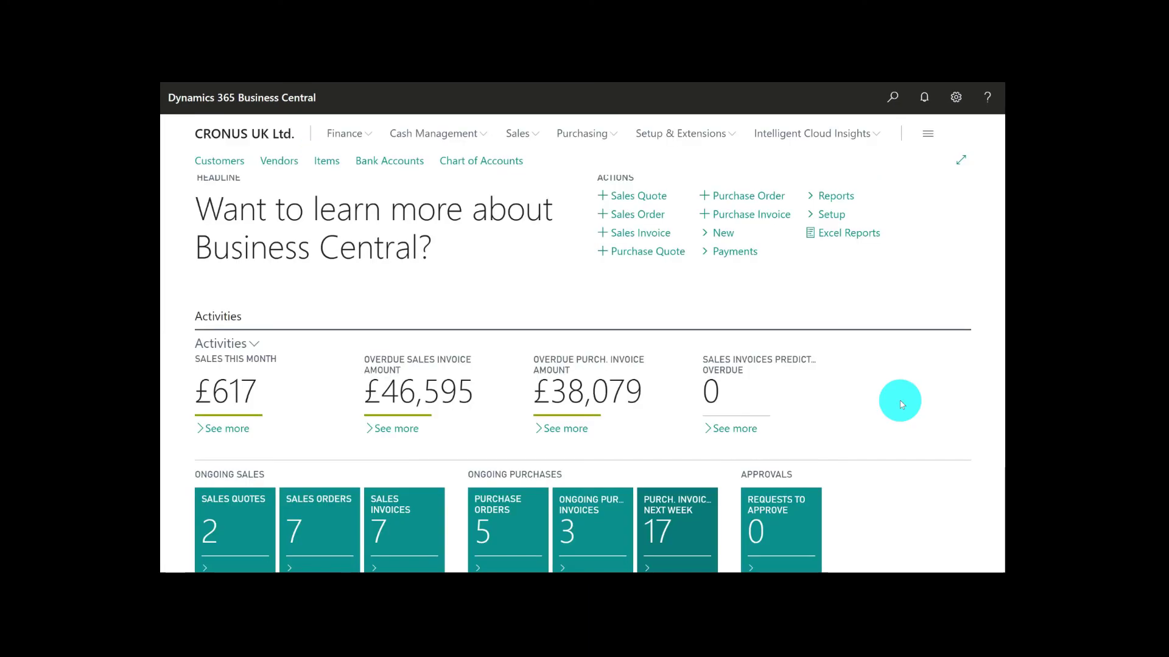
Review the home page's activities, top customers chart, favorite accounts and trial balance
scroll(899, 401, down, 5)
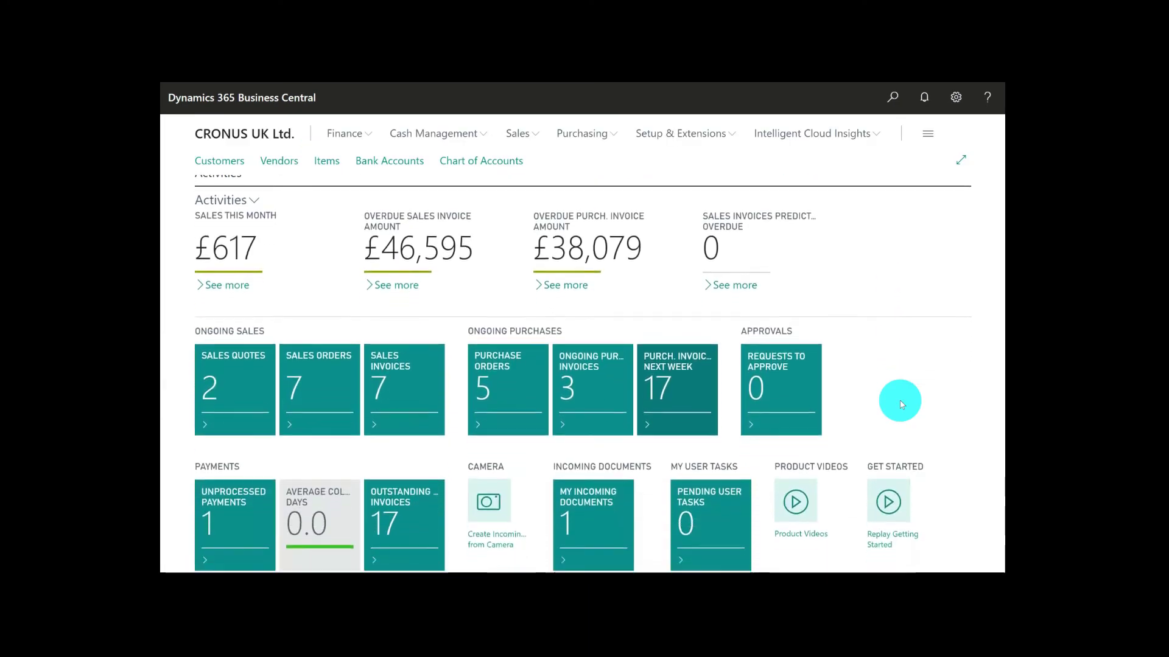
scroll(900, 403, down, 3)
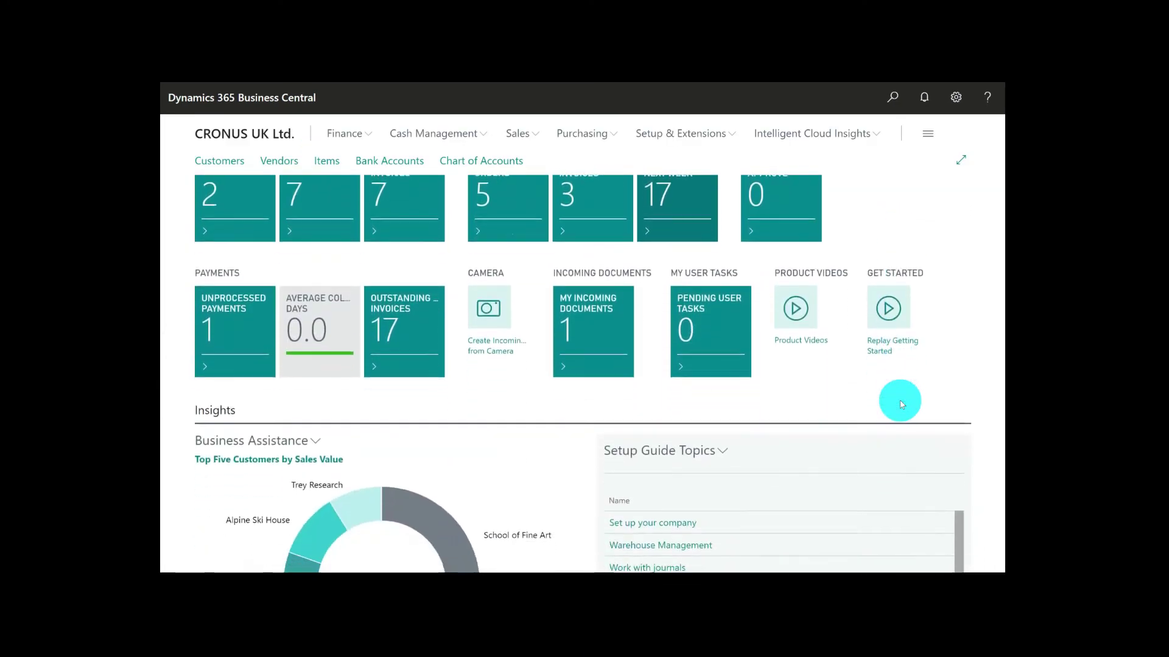
scroll(901, 404, down, 5)
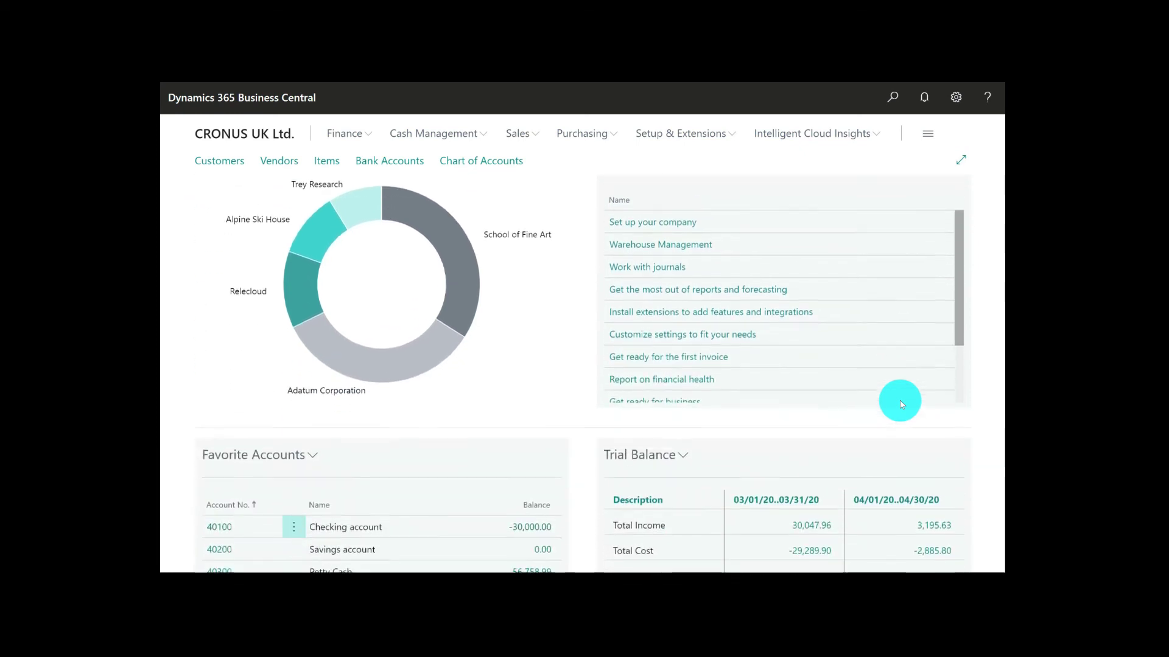
scroll(901, 403, down, 4)
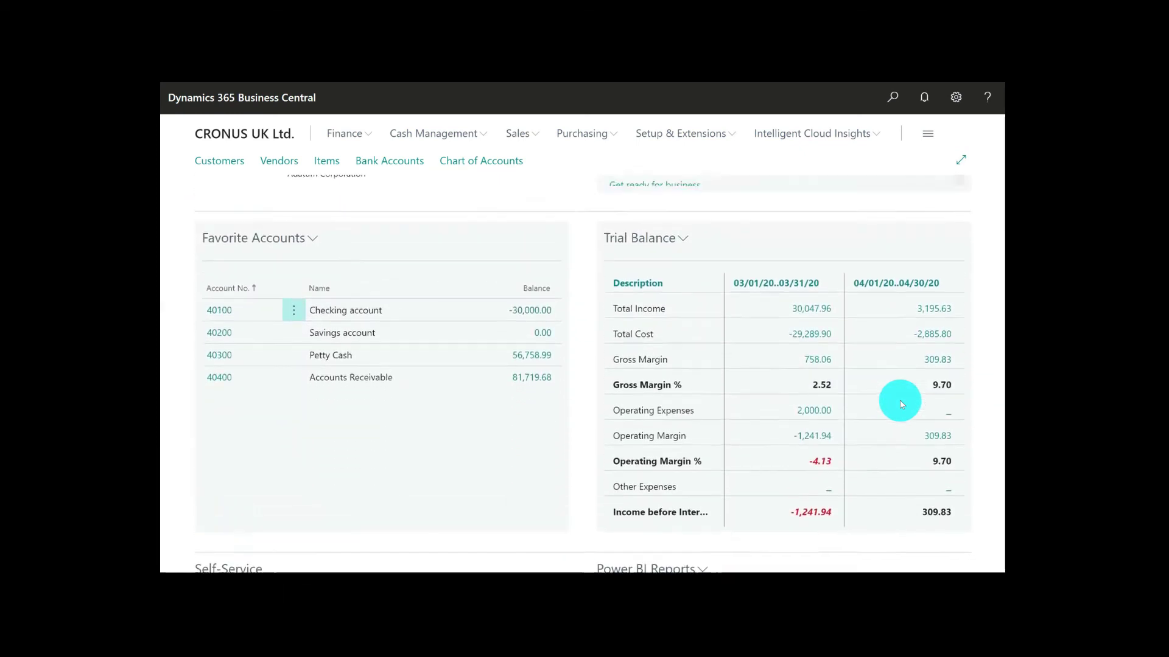
Switch the Business Assistance chart on the home page to Aged Accounts Receivable
scroll(901, 404, up, 5)
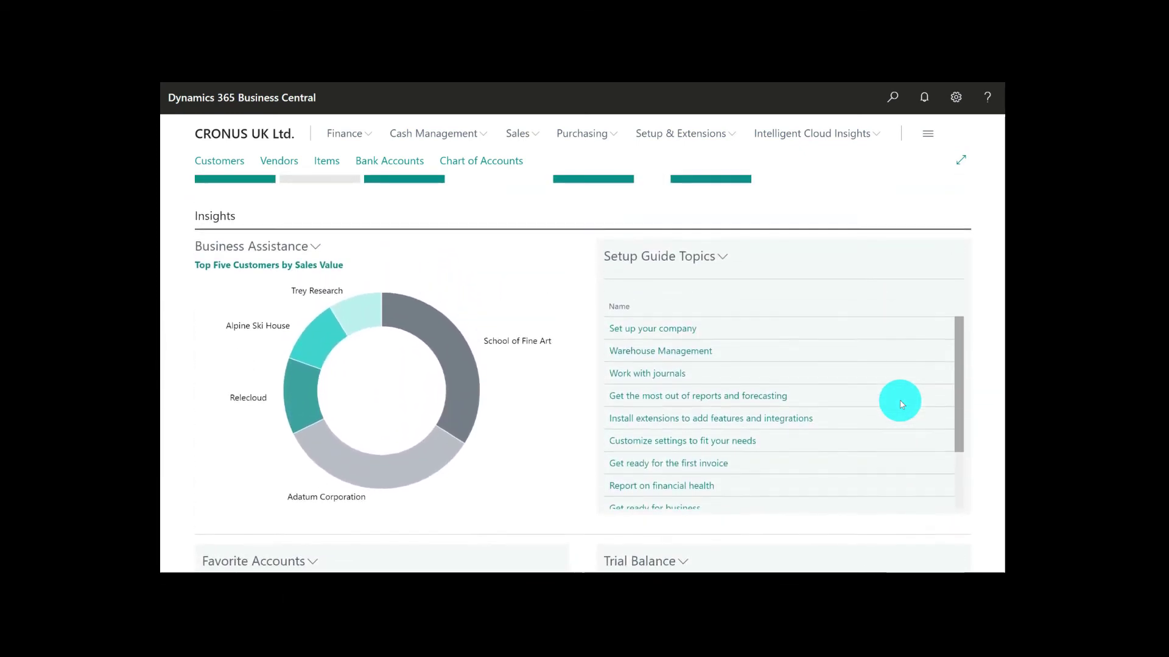
click(316, 246)
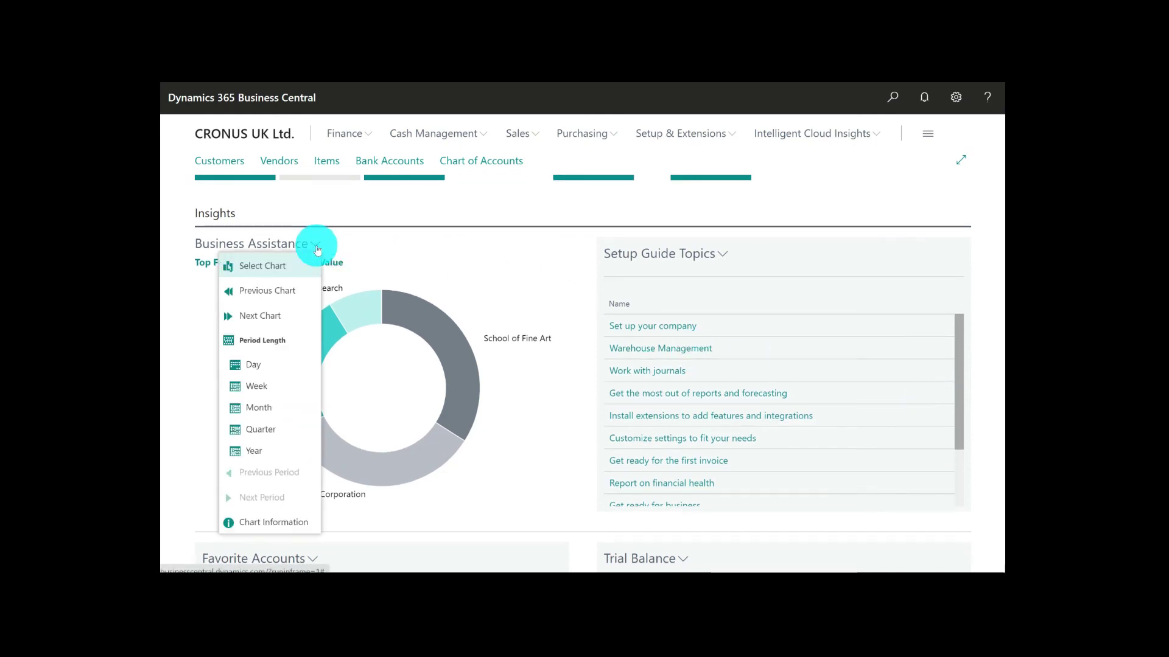
click(273, 265)
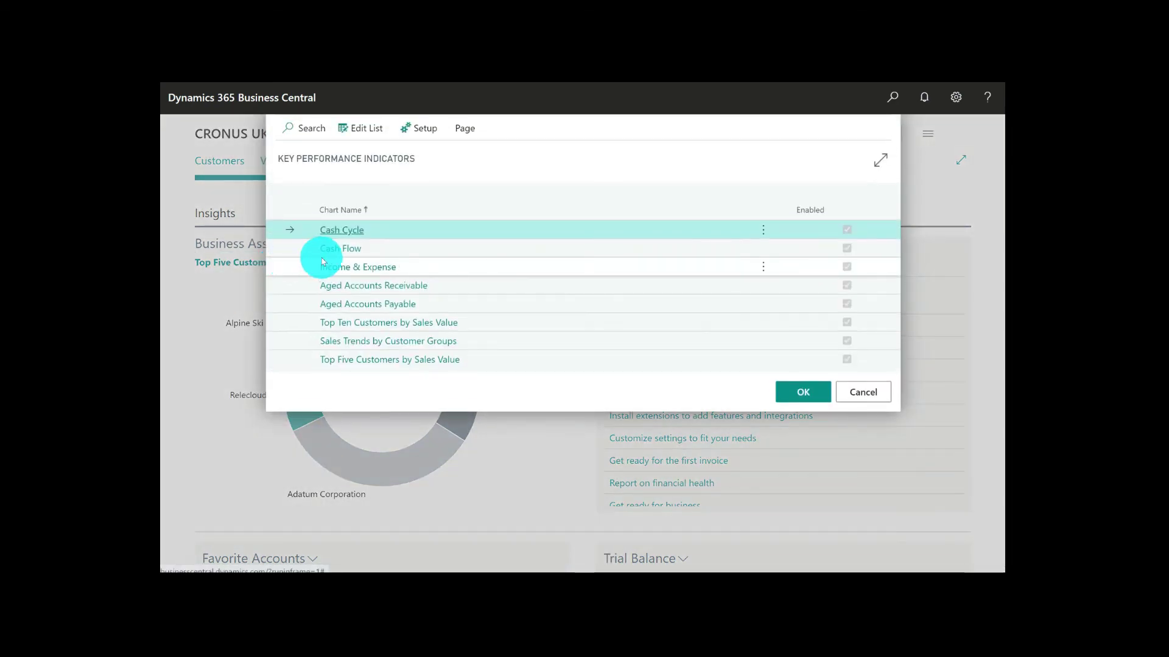
click(367, 290)
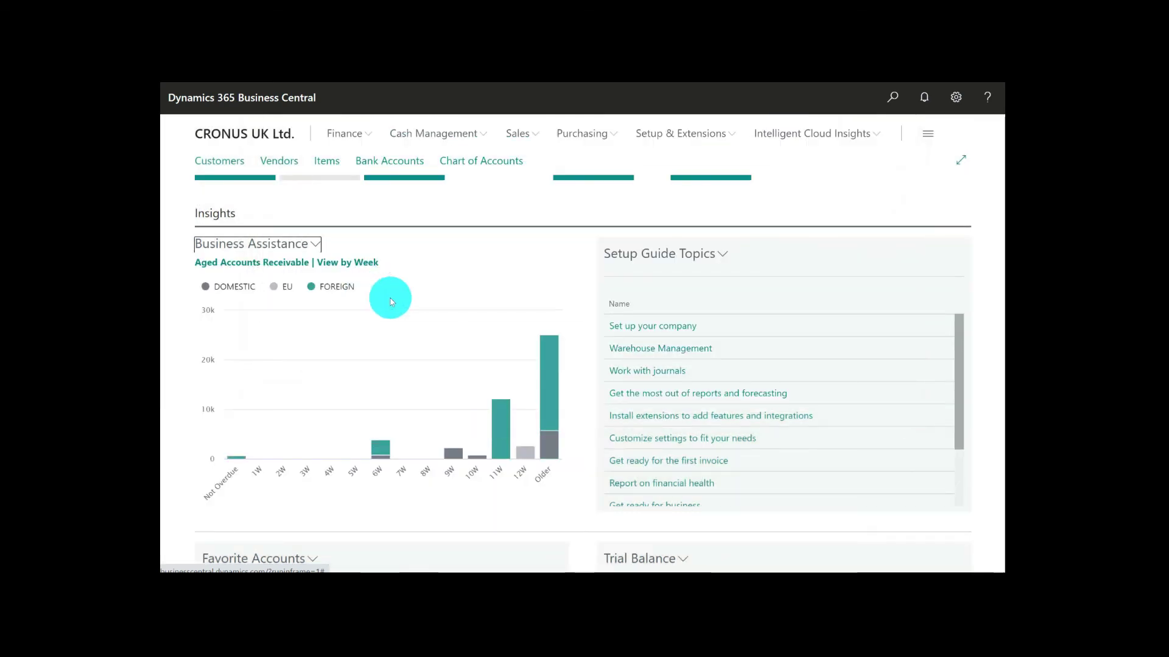
Inspect the customer ledger entries behind the 11W overdue bar of the receivables chart, and return to the home page
mouse_move(439, 454)
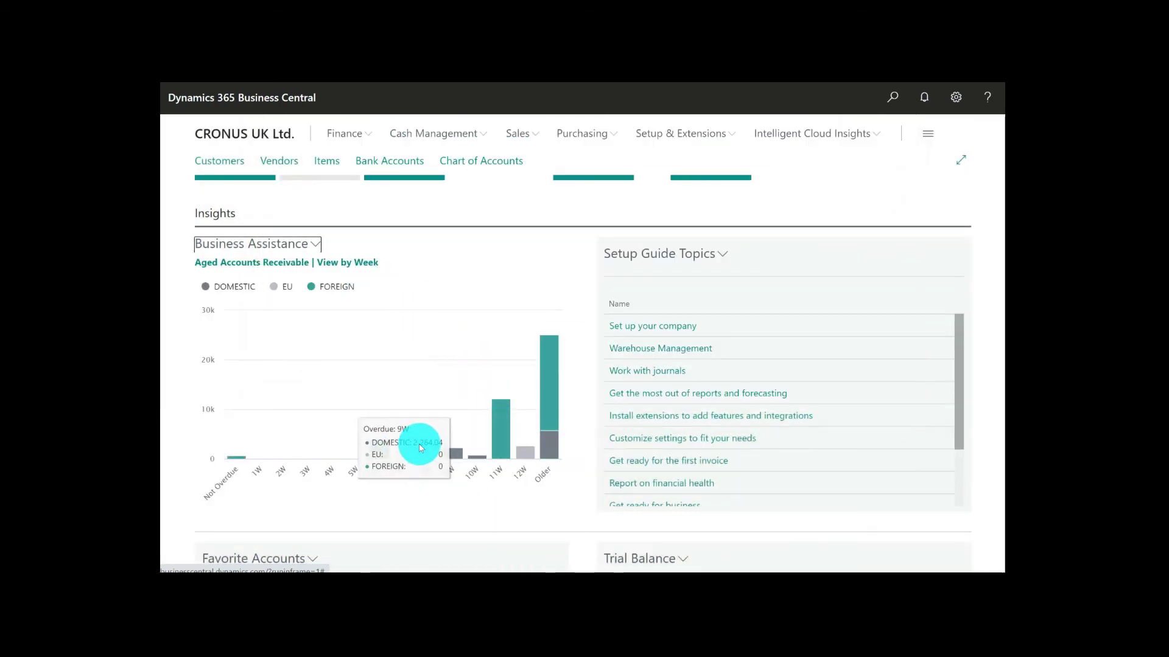
mouse_move(501, 437)
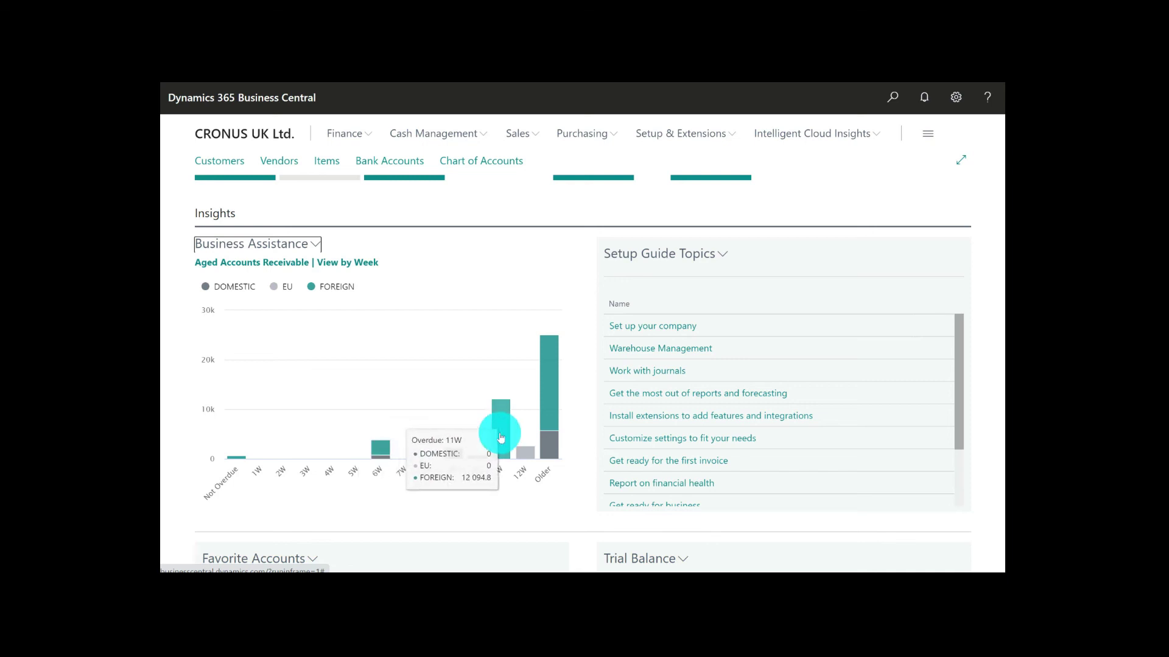
click(501, 437)
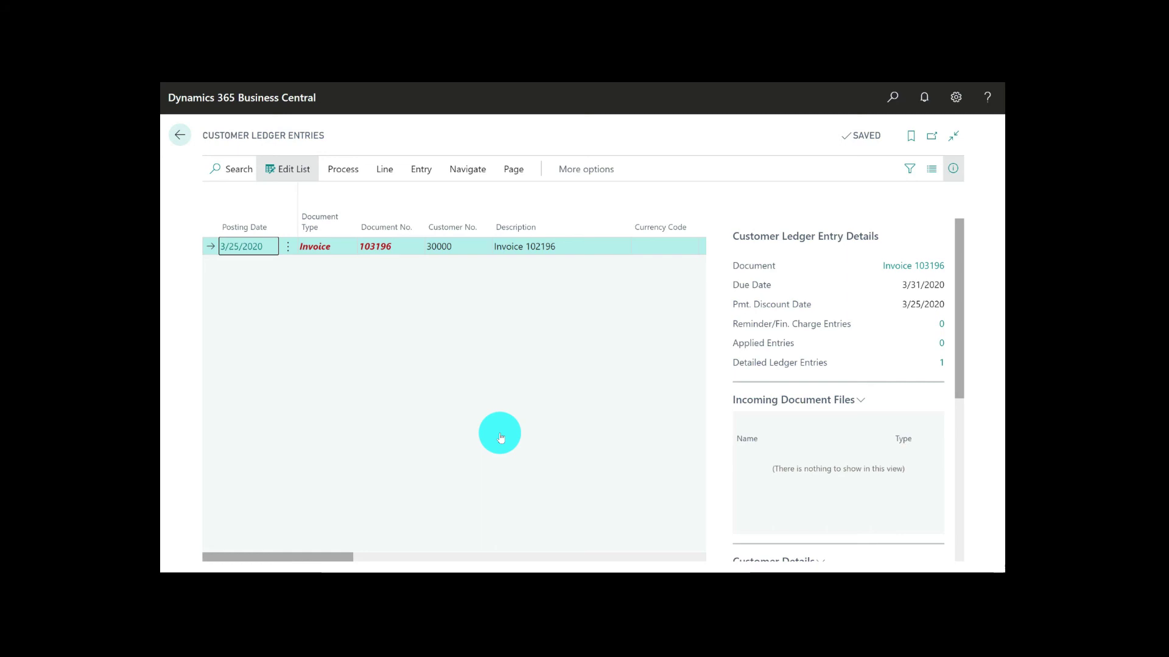
click(180, 137)
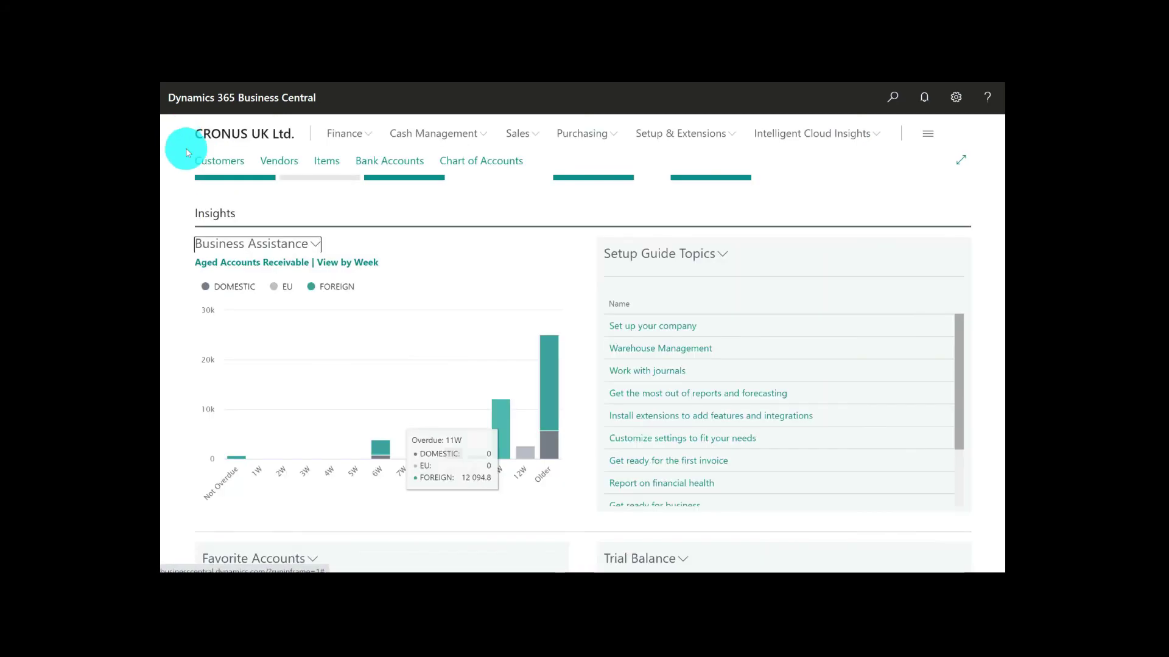
Switch the Business Assistance chart to Cash Cycle, review its quarterly values, and set its period length to Week
click(314, 247)
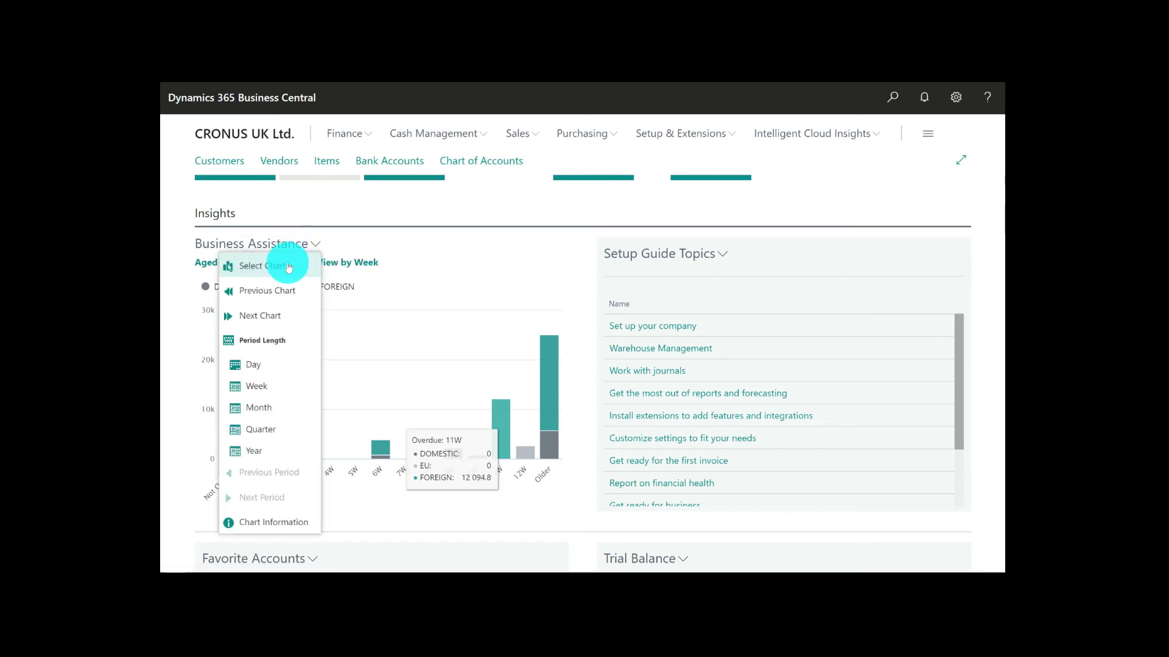
click(305, 259)
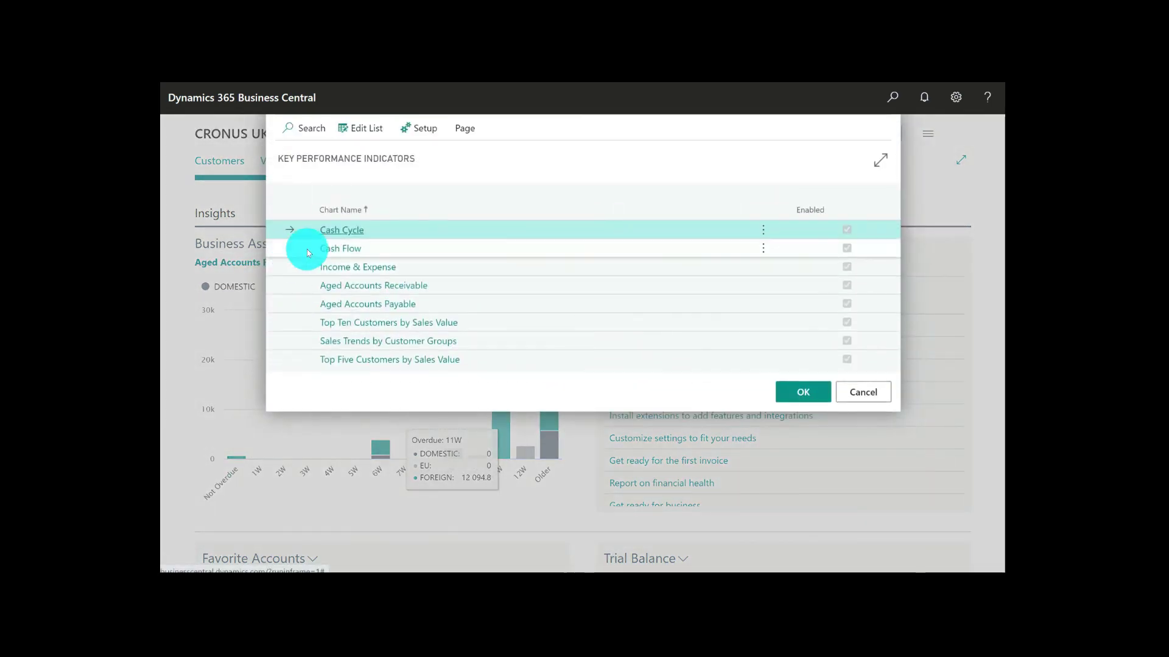
click(343, 234)
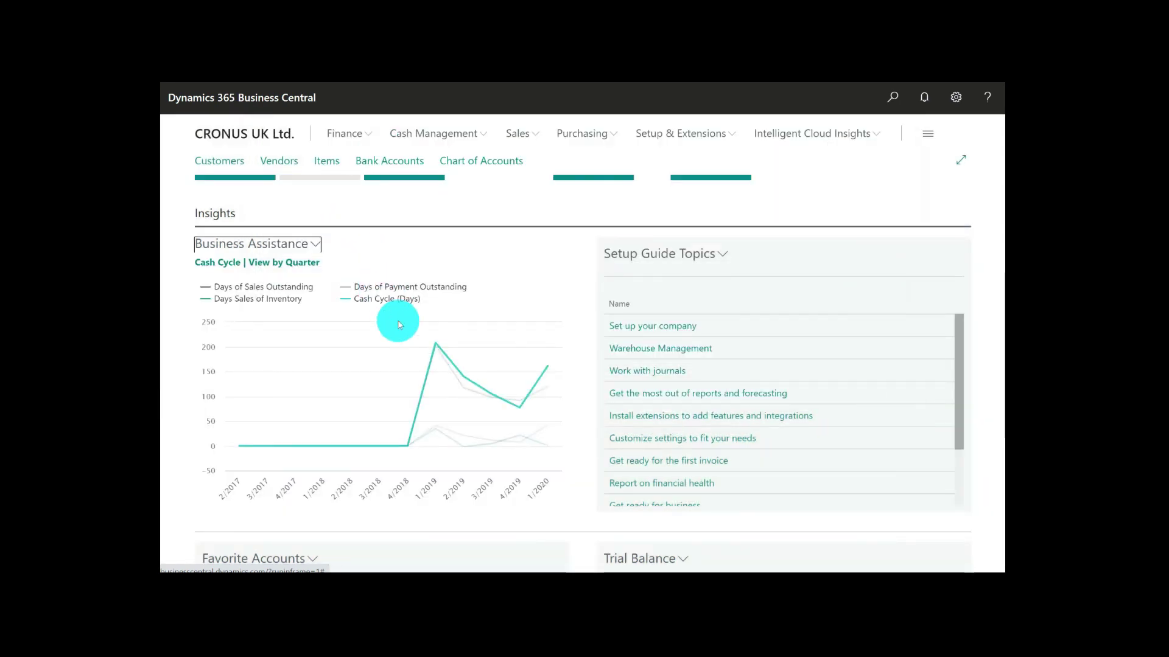
mouse_move(430, 381)
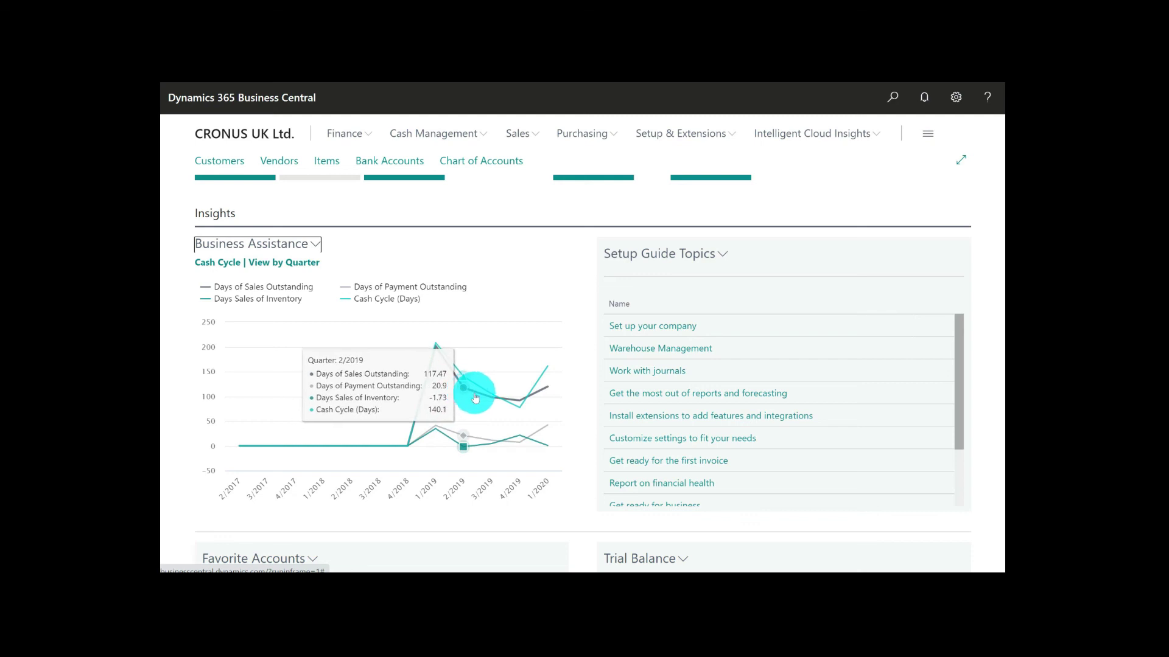
mouse_move(519, 407)
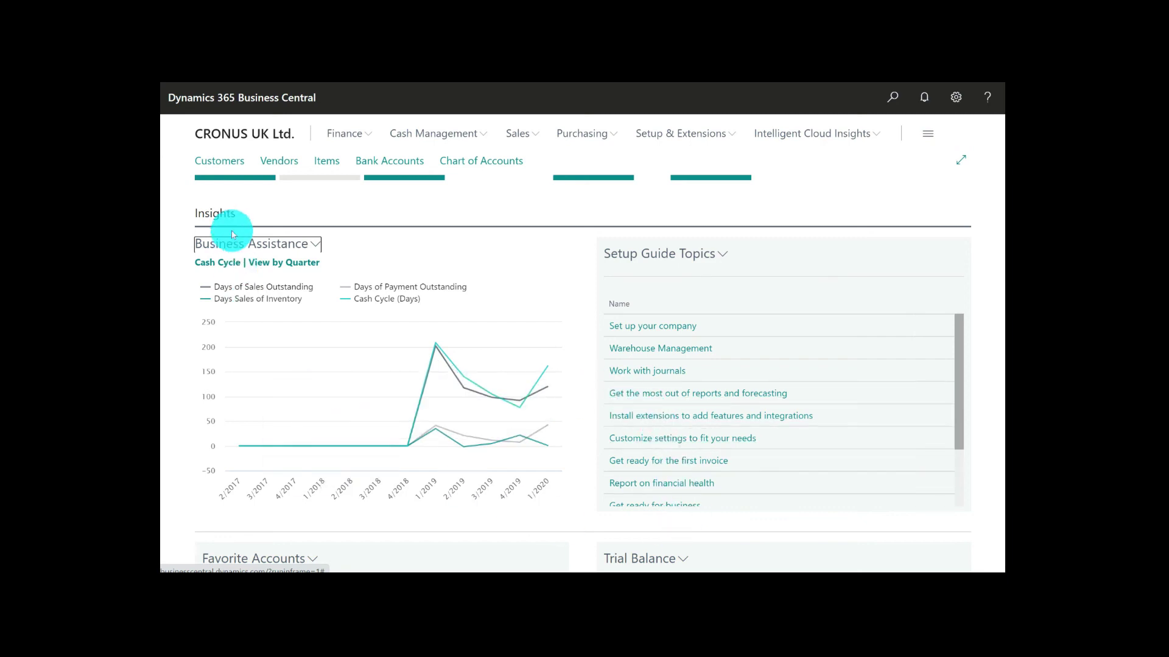
click(244, 246)
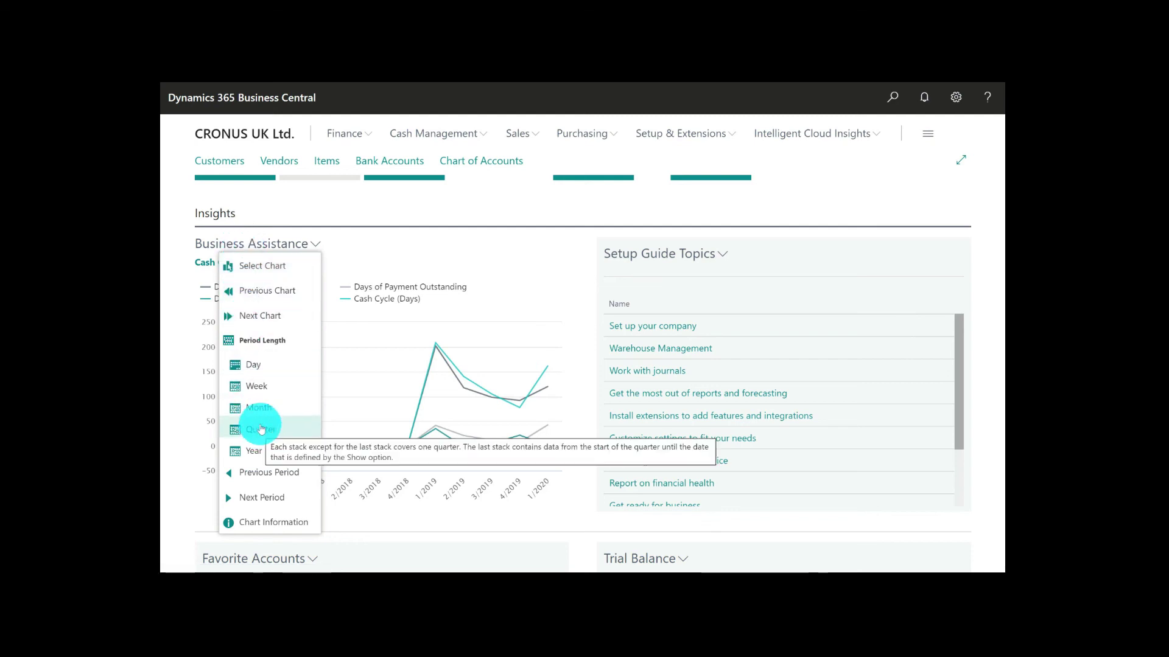
click(272, 392)
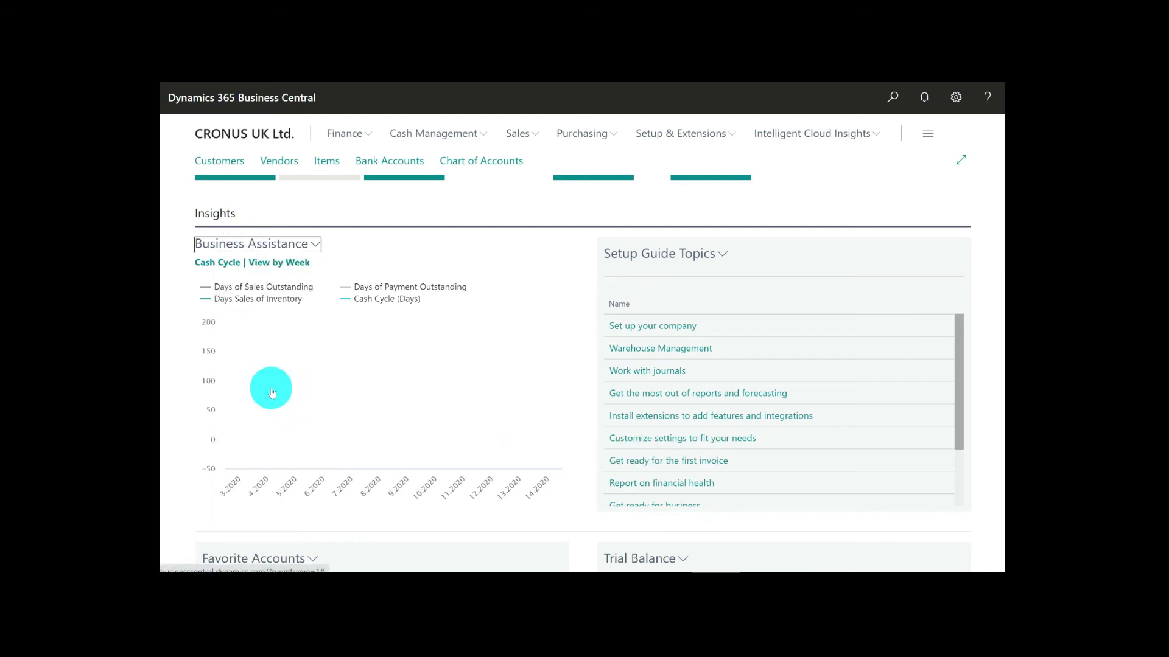